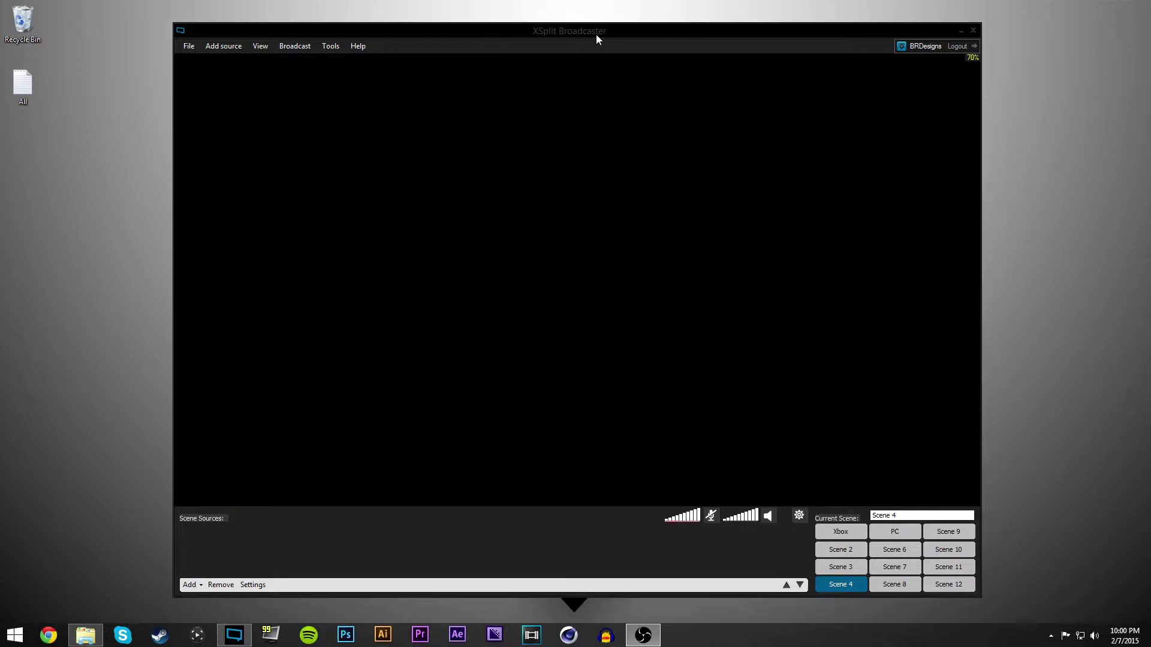
Add the Elgato Game Capture HD source to Scene 4 and stretch the Xbox feed to fill the preview.
left_click_drag(596, 35, 589, 33)
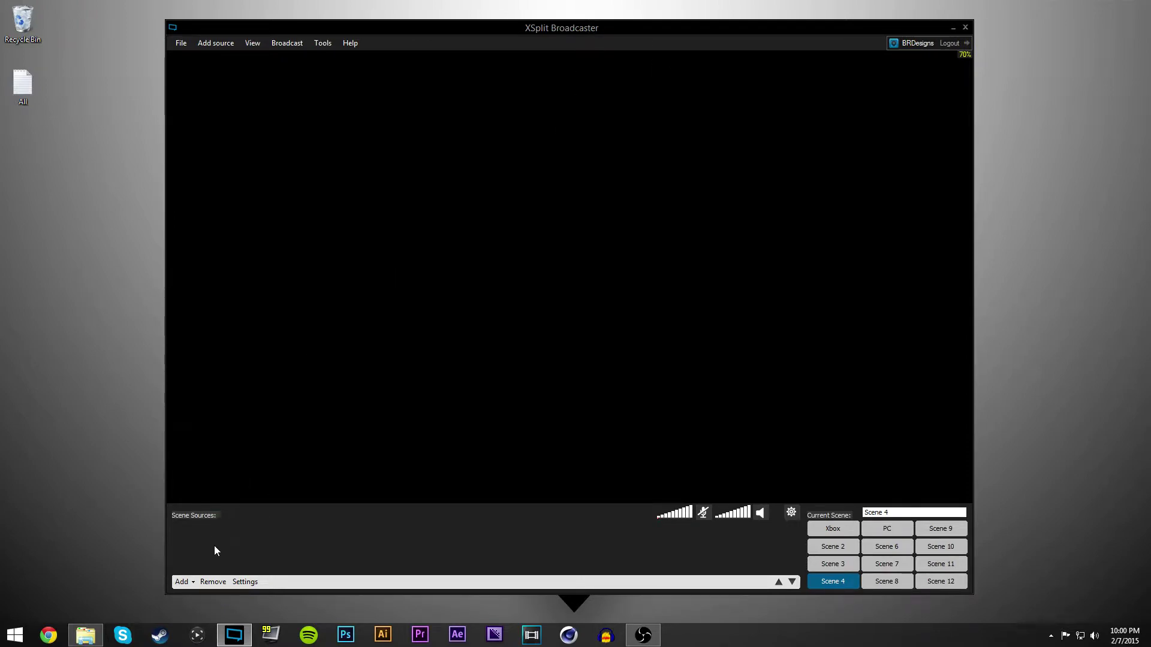
left_click(183, 582)
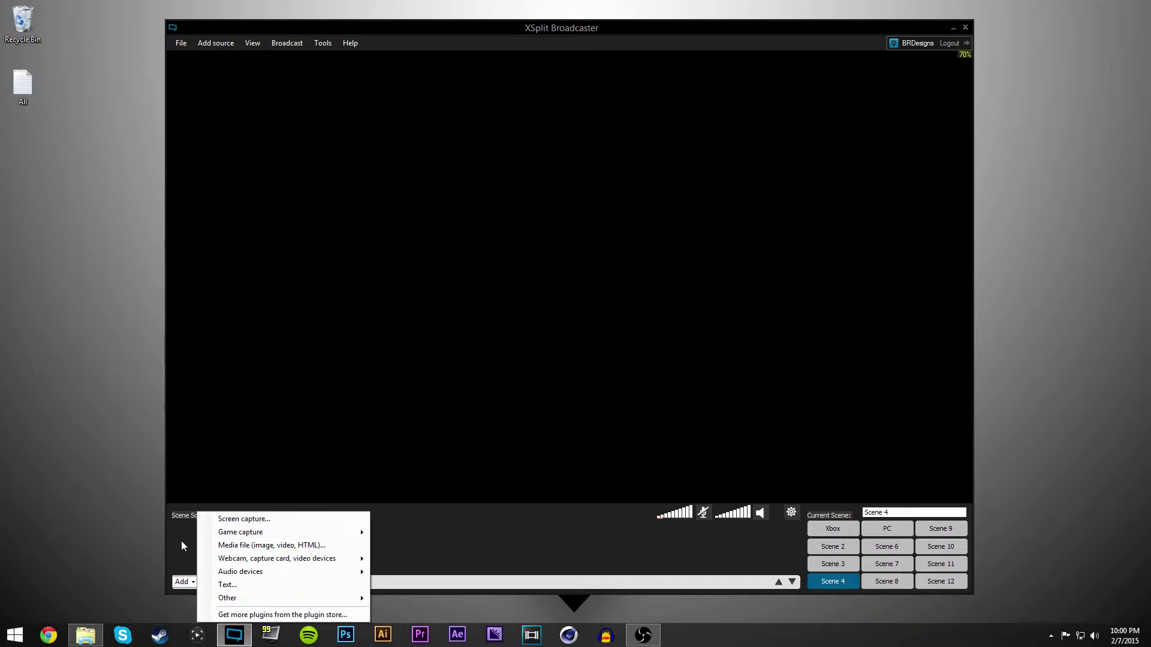
mouse_move(262, 536)
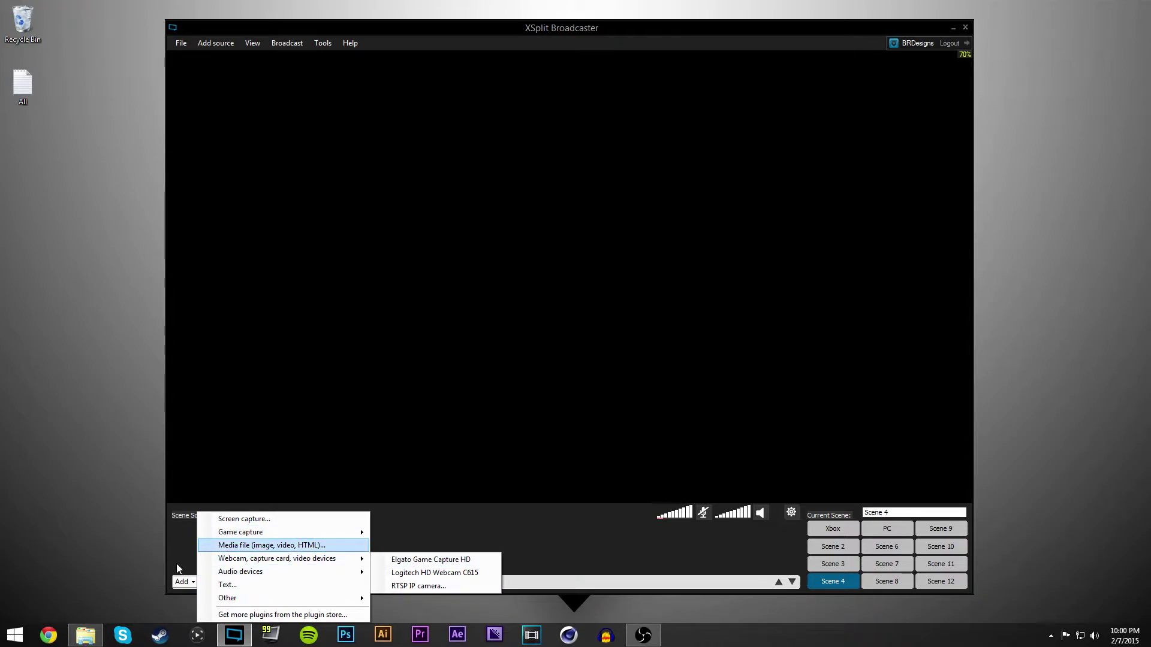
left_click(186, 583)
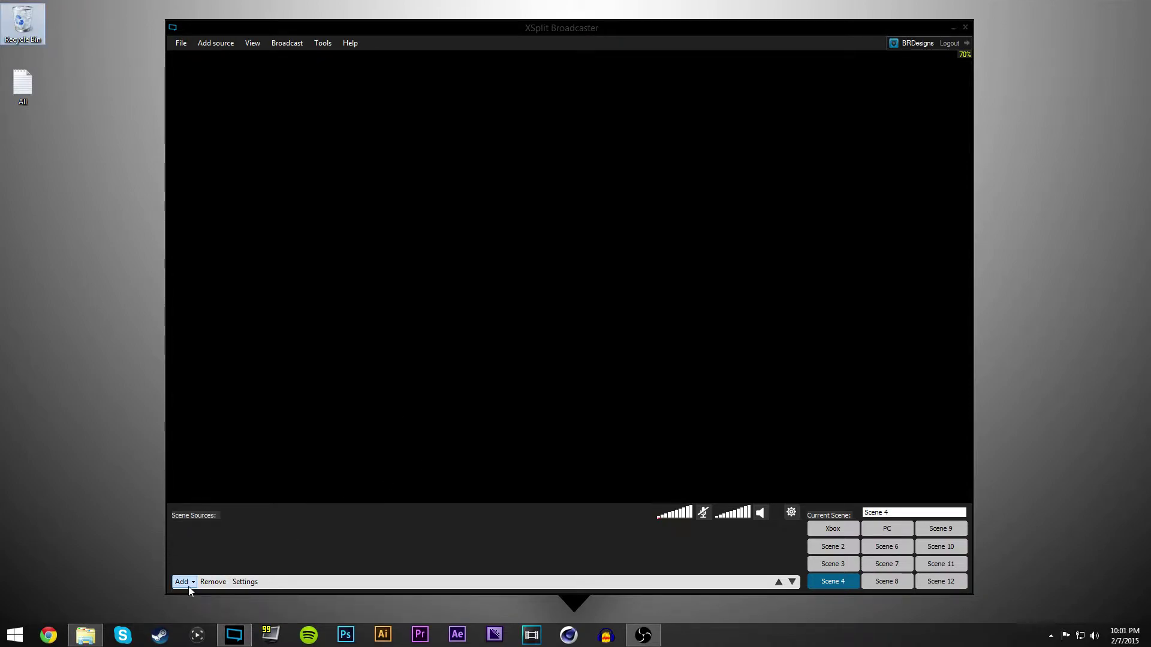
left_click(188, 586)
left_click(189, 586)
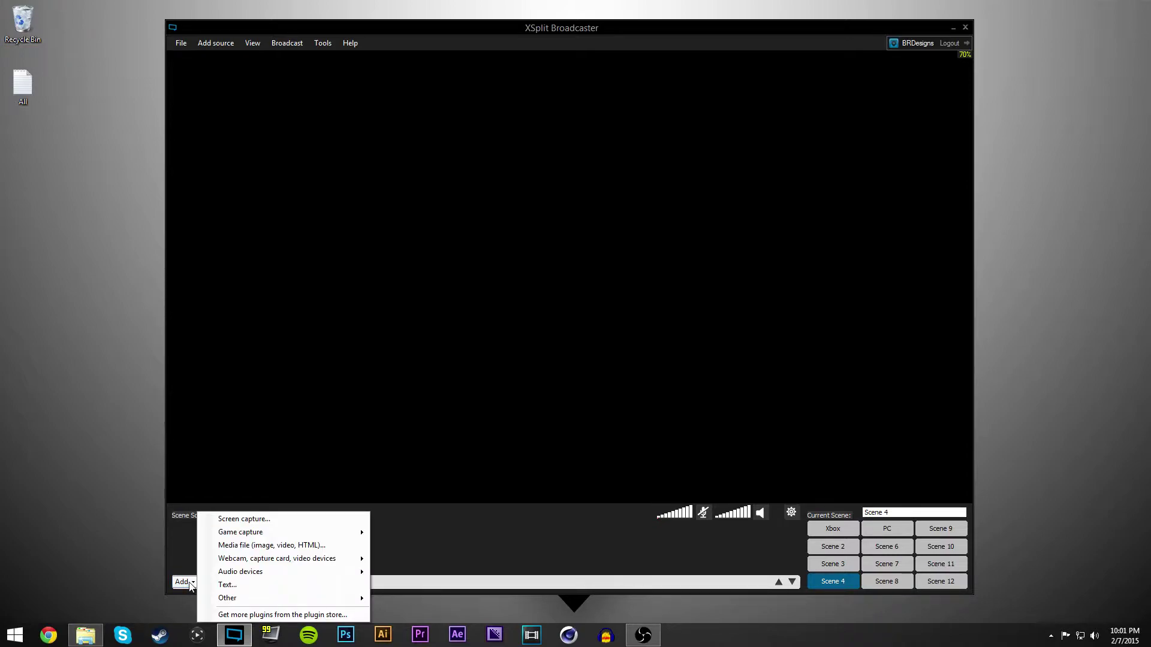
mouse_move(289, 565)
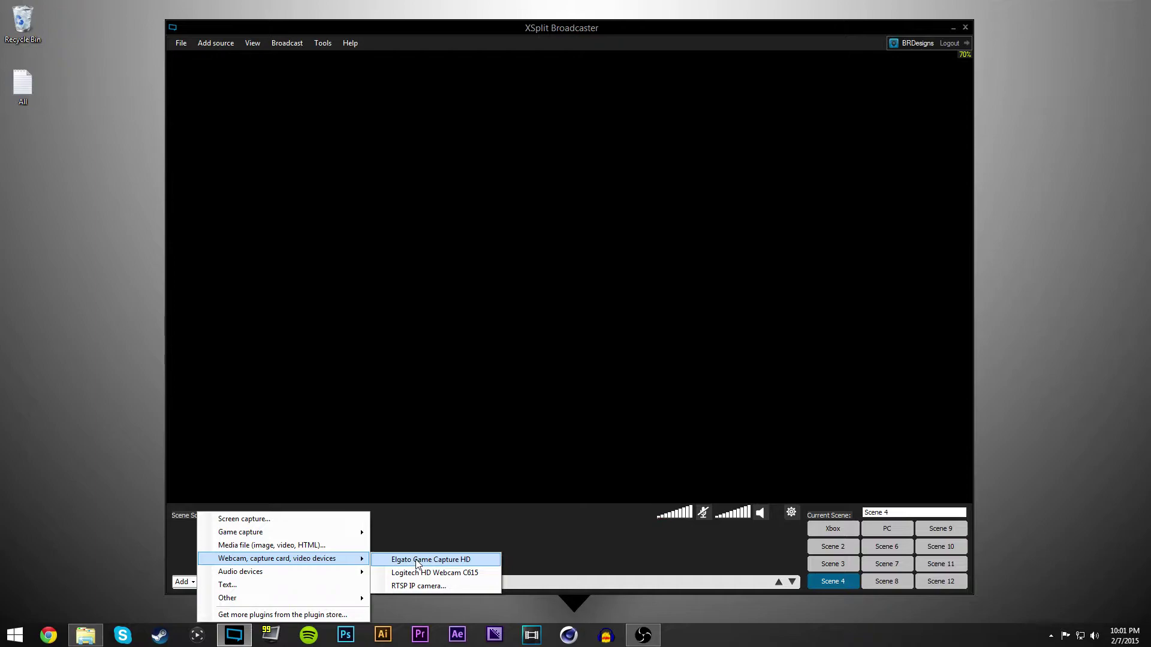
left_click(471, 560)
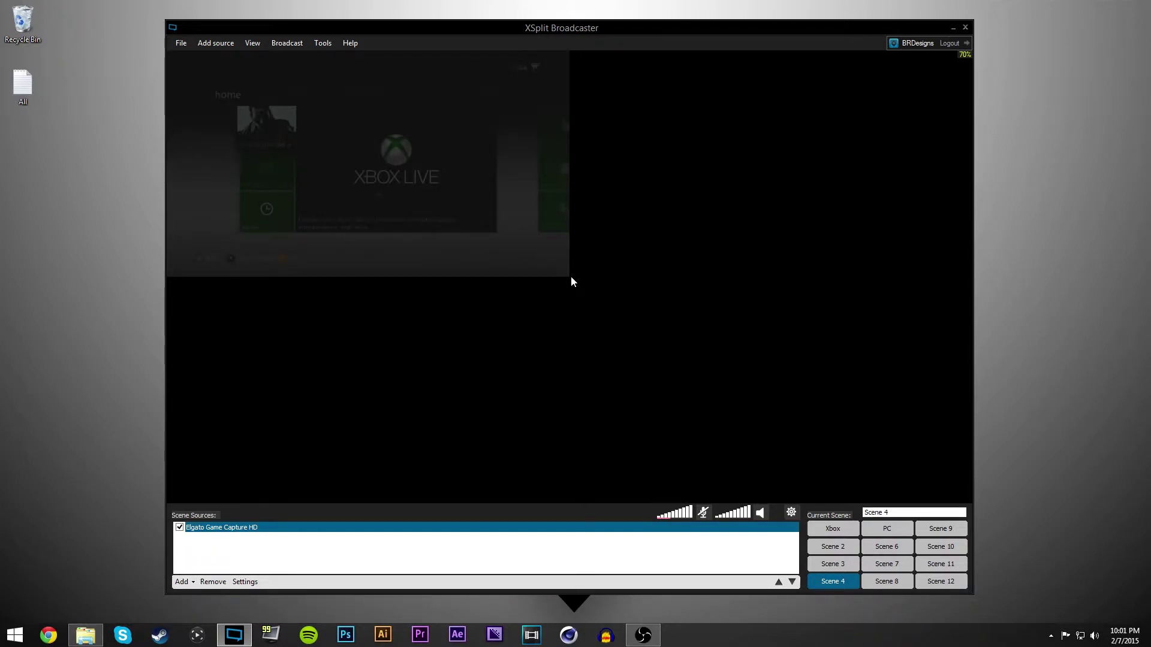
left_click_drag(571, 277, 991, 497)
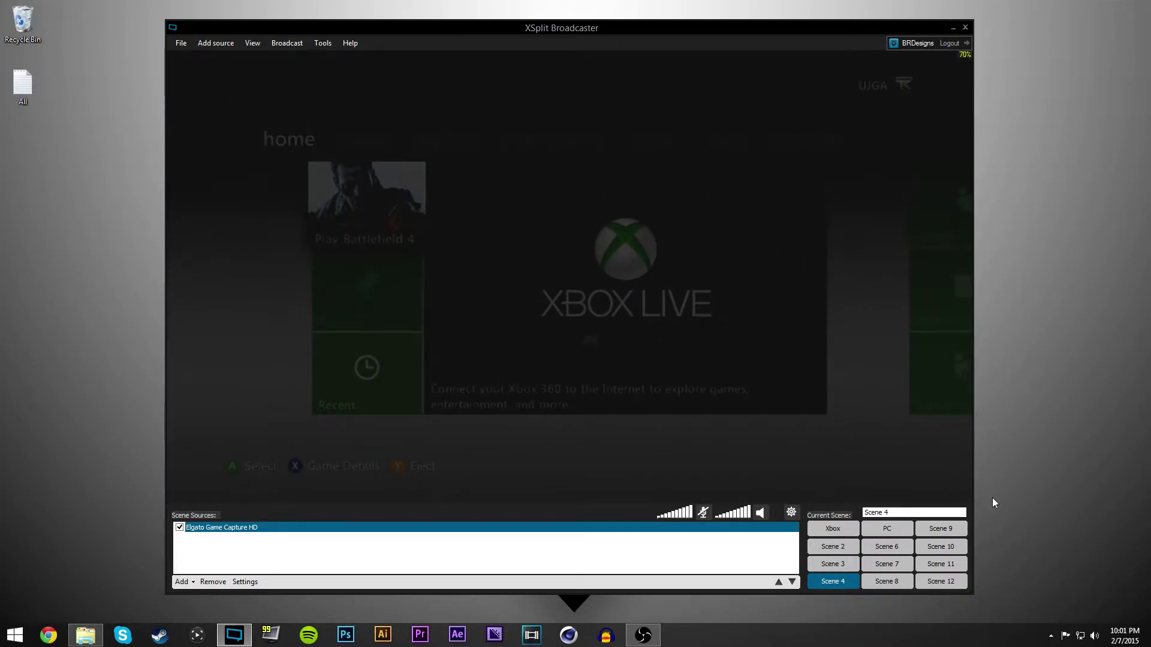
Open the Elgato source's settings on the Cam tab and expand the Configure dropdown.
right_click(206, 533)
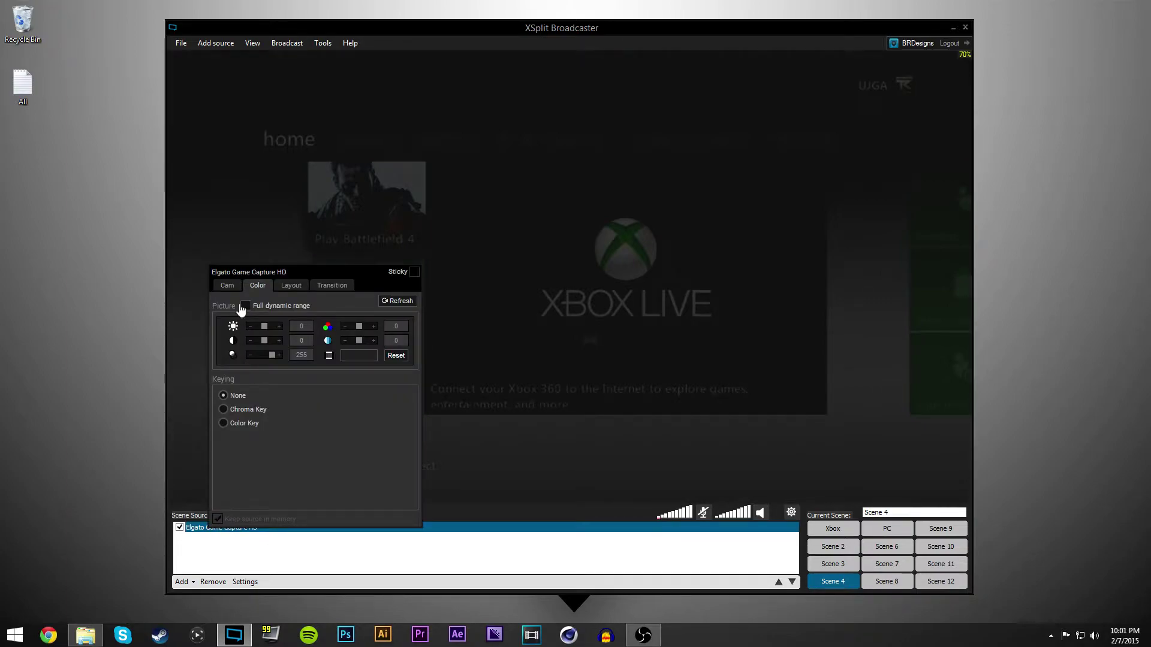
left_click(228, 286)
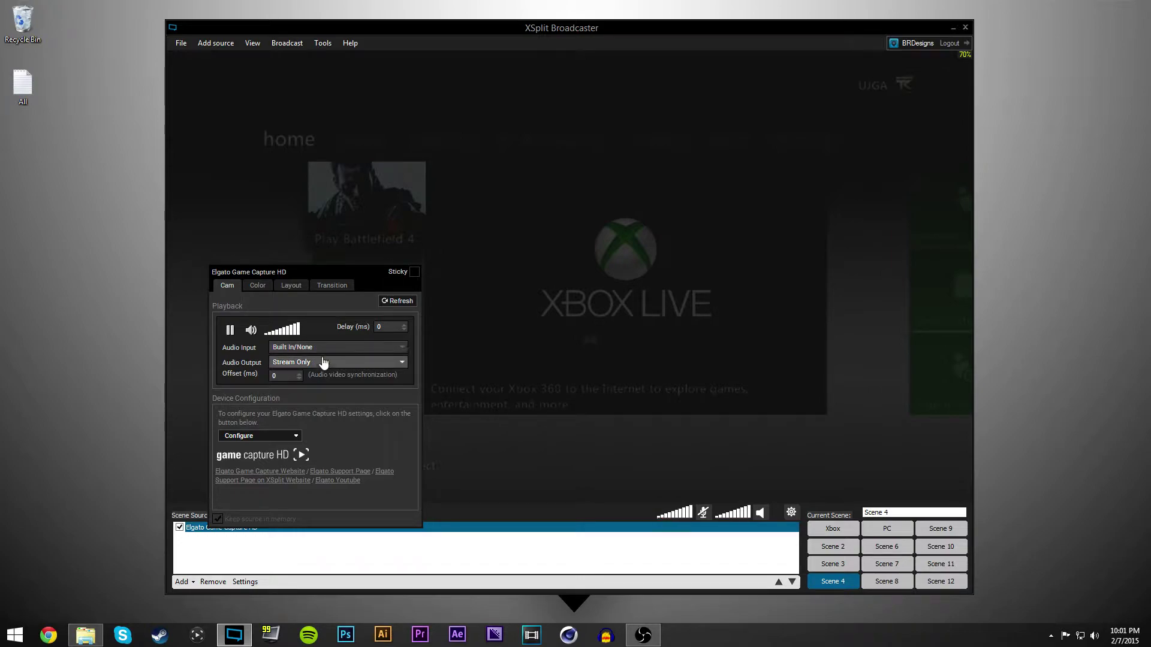
left_click(258, 438)
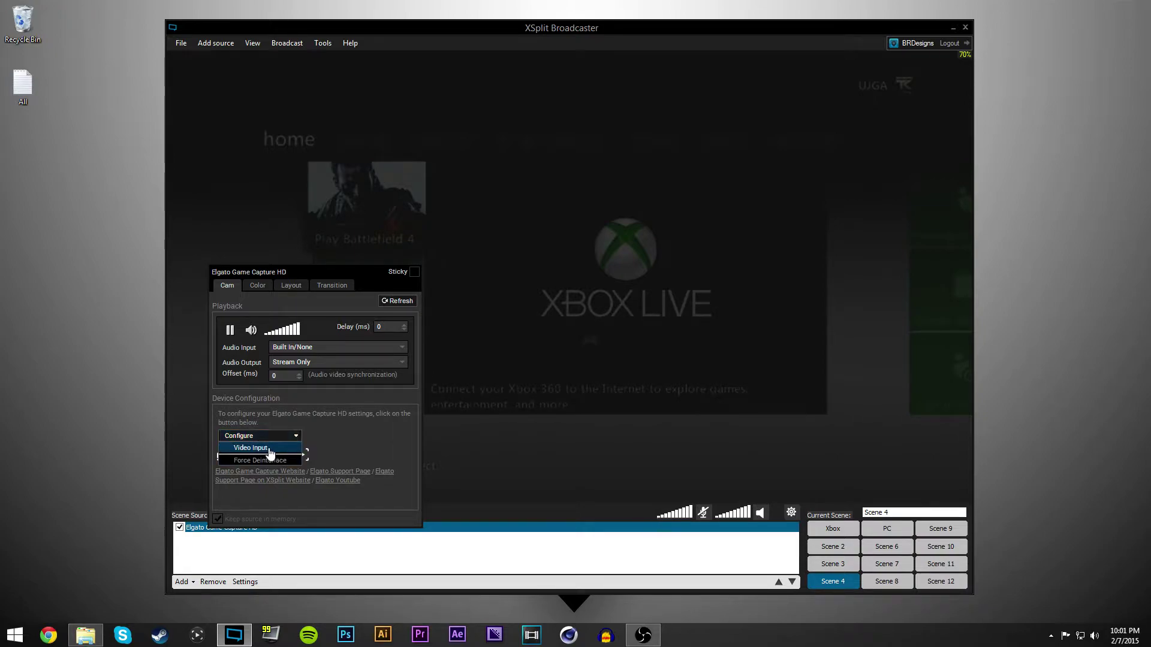
Set the Elgato video input to Xbox 360 at HD 720, lower audio to about -27 dB, and finish.
left_click(269, 450)
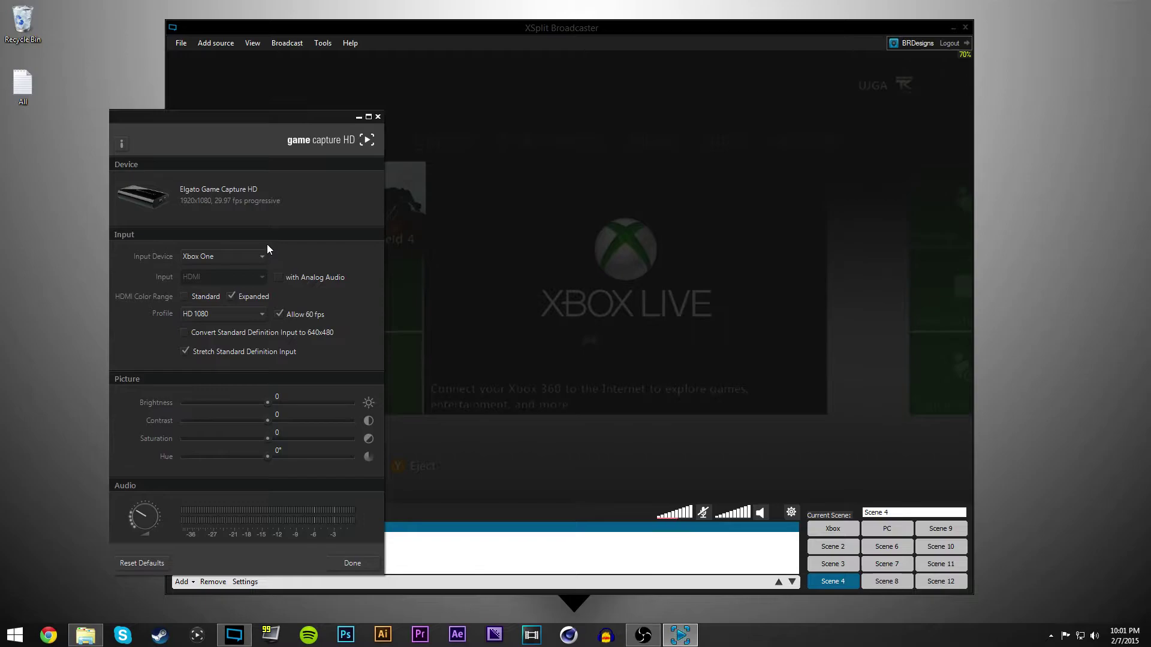
left_click(200, 257)
left_click(212, 286)
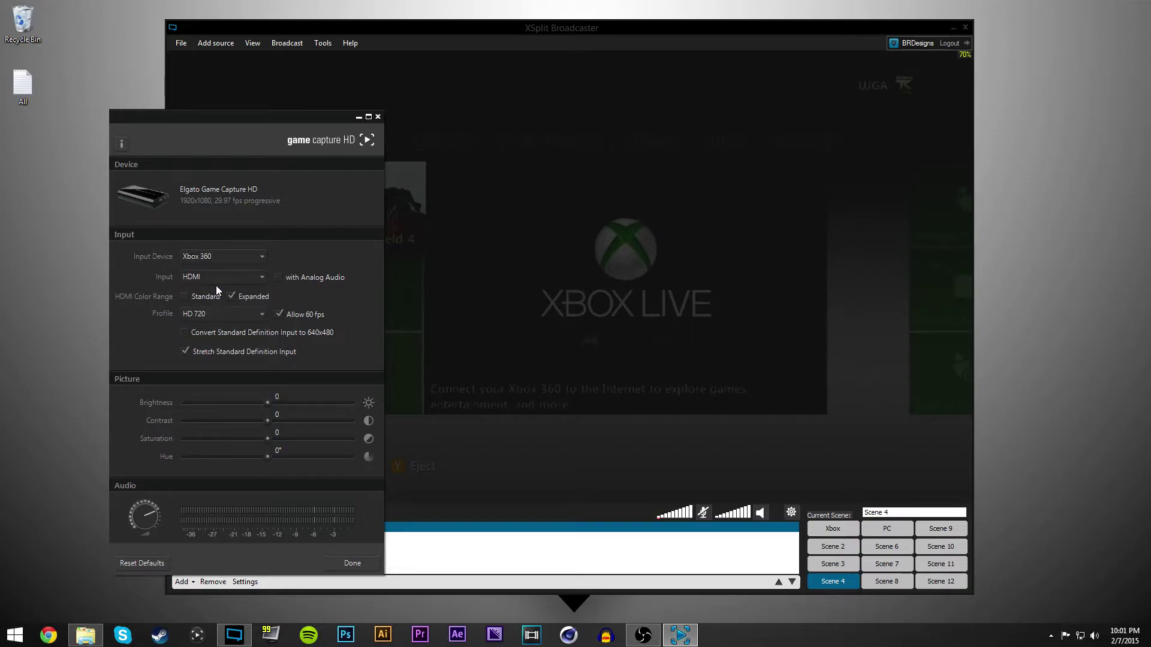
left_click(196, 312)
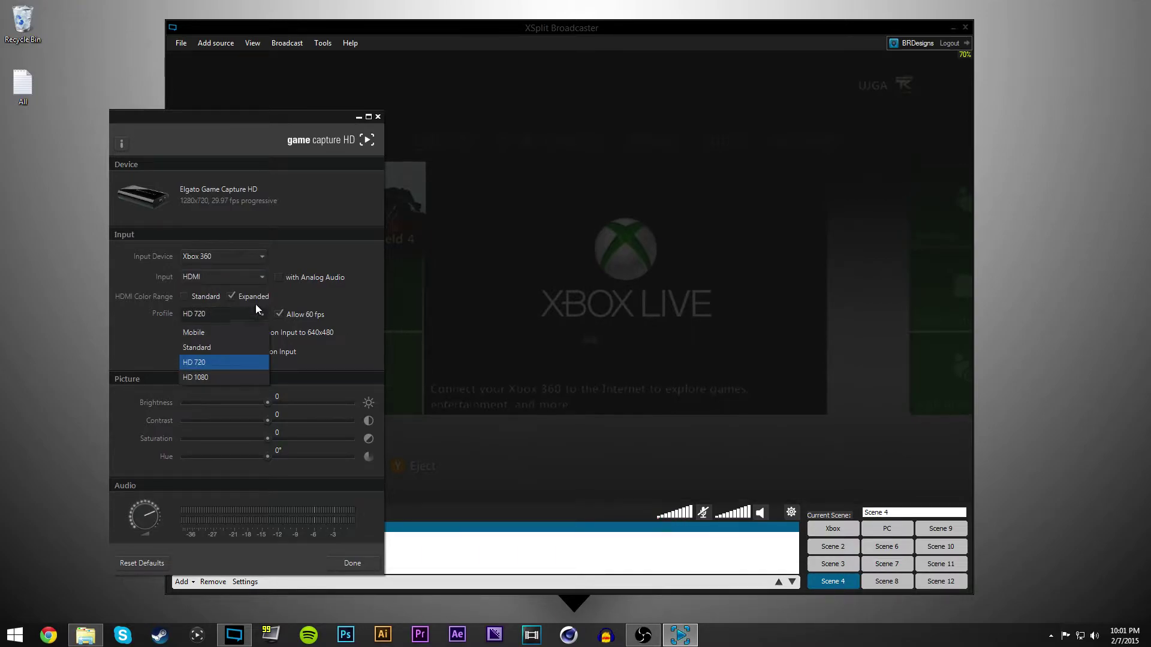
left_click(336, 292)
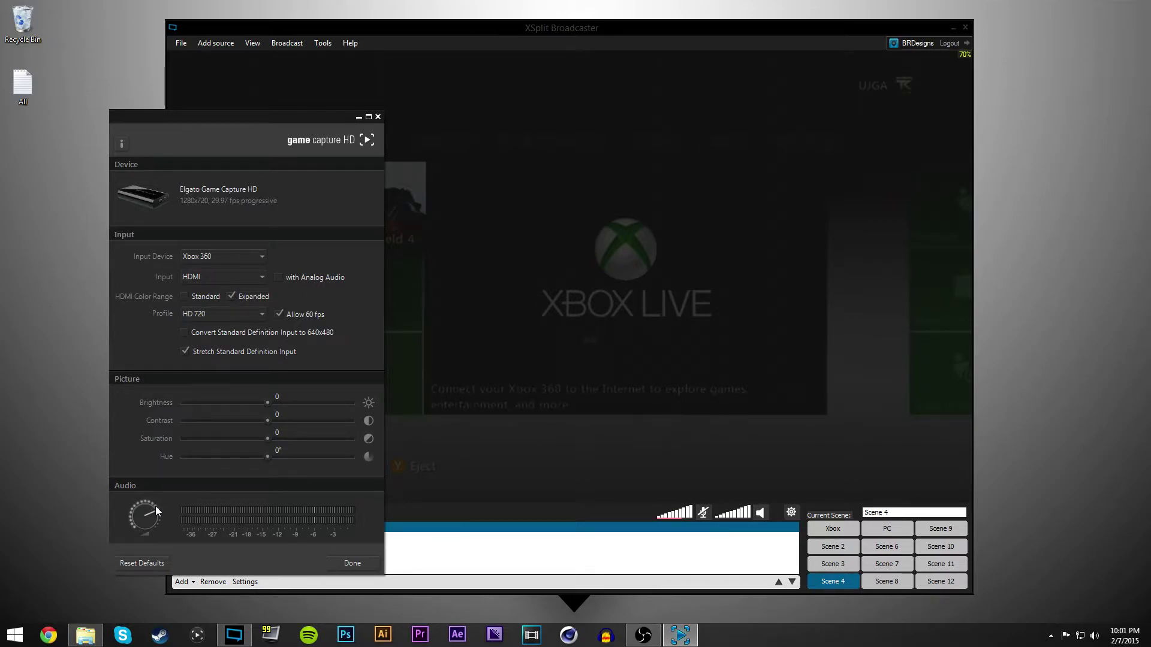
left_click_drag(156, 513, 137, 514)
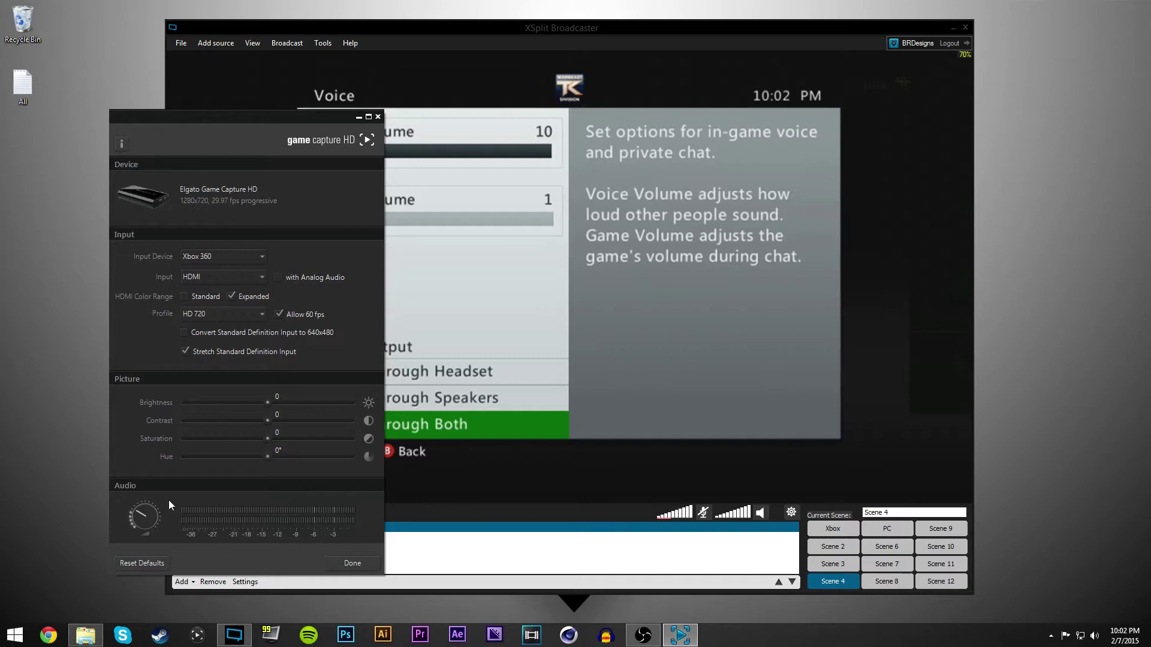
mouse_move(137, 513)
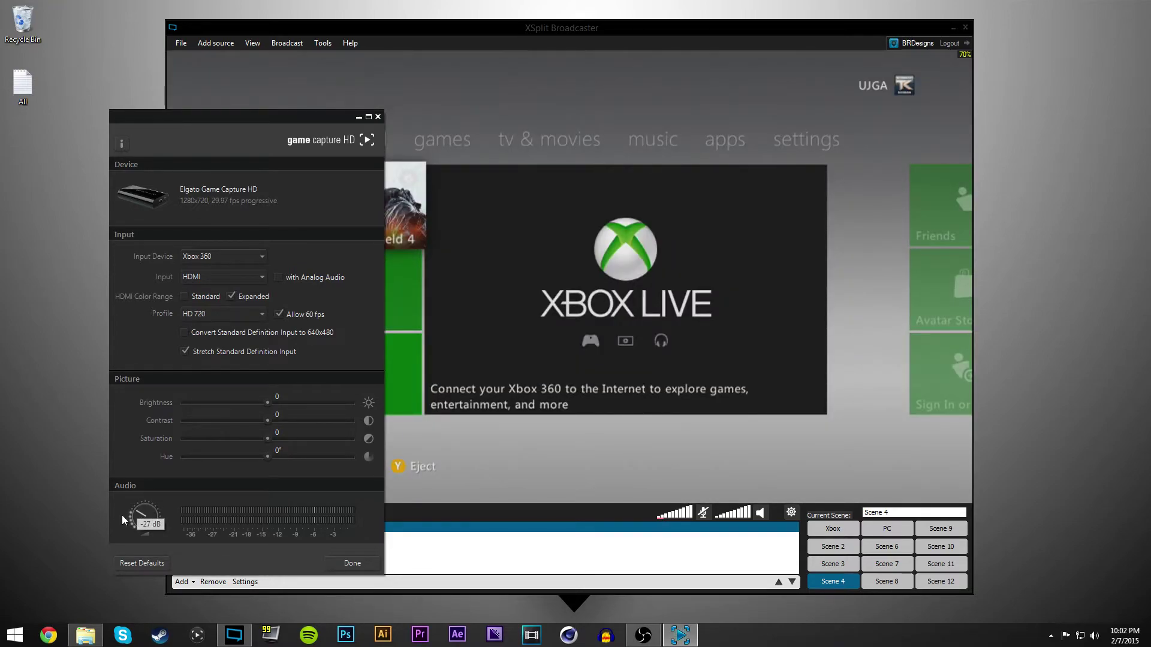
left_click(350, 561)
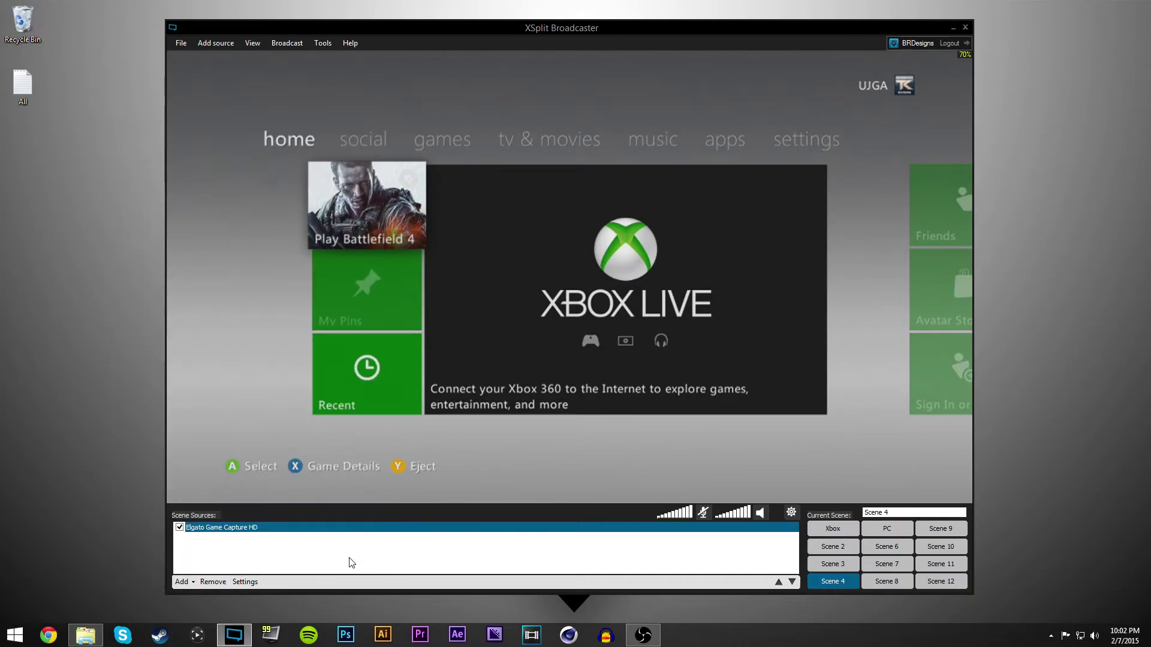
In the audio settings, choose the Audio technica ATR2500 microphone and keep the 1500 ms delay.
left_click(791, 513)
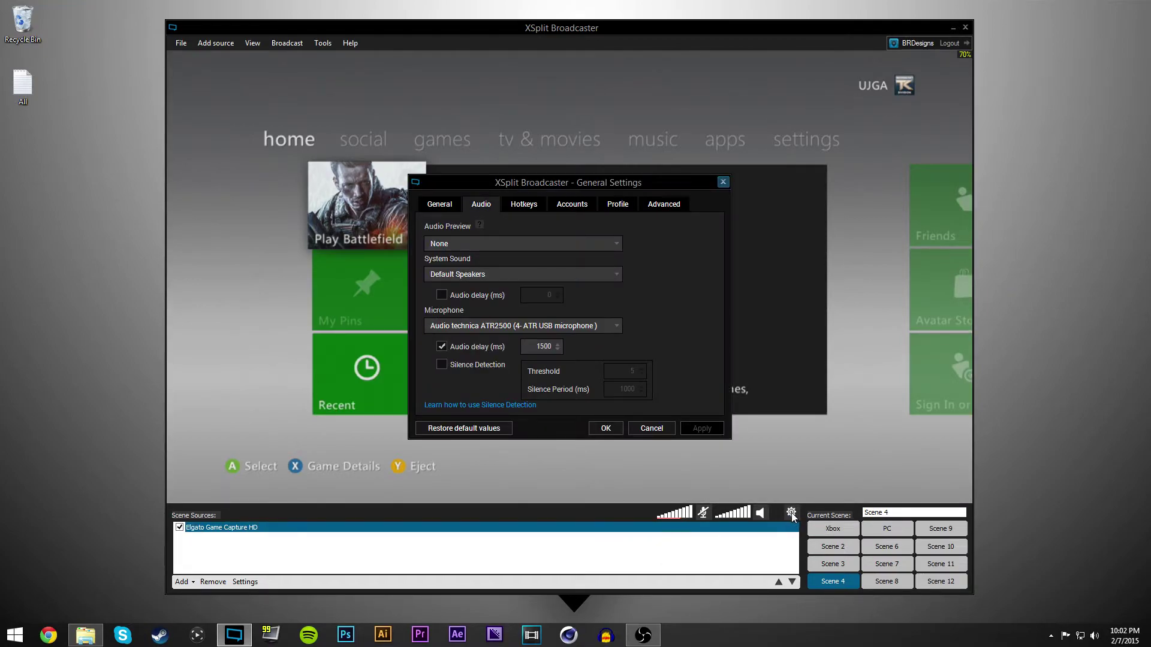
left_click(724, 182)
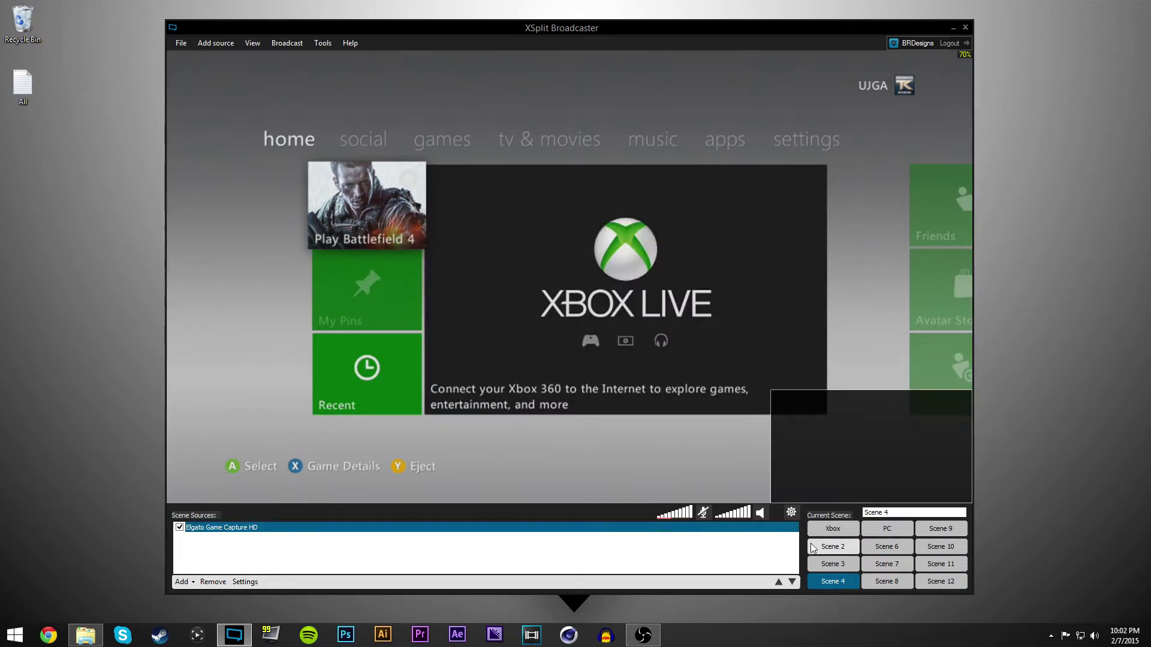
left_click(792, 513)
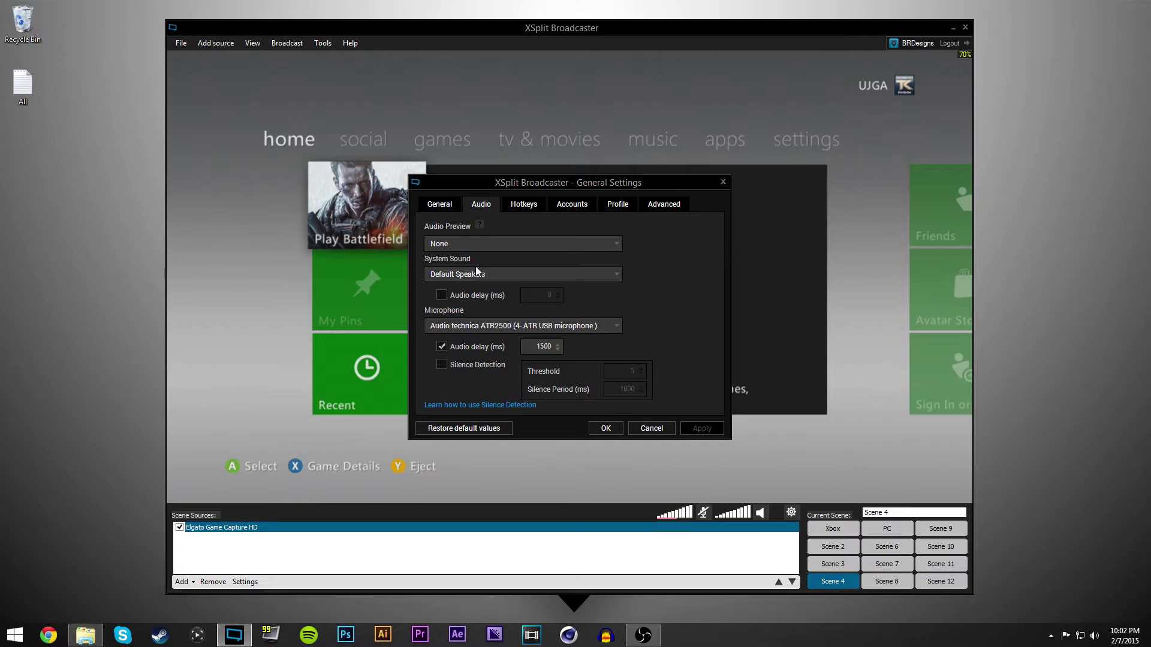
left_click(489, 324)
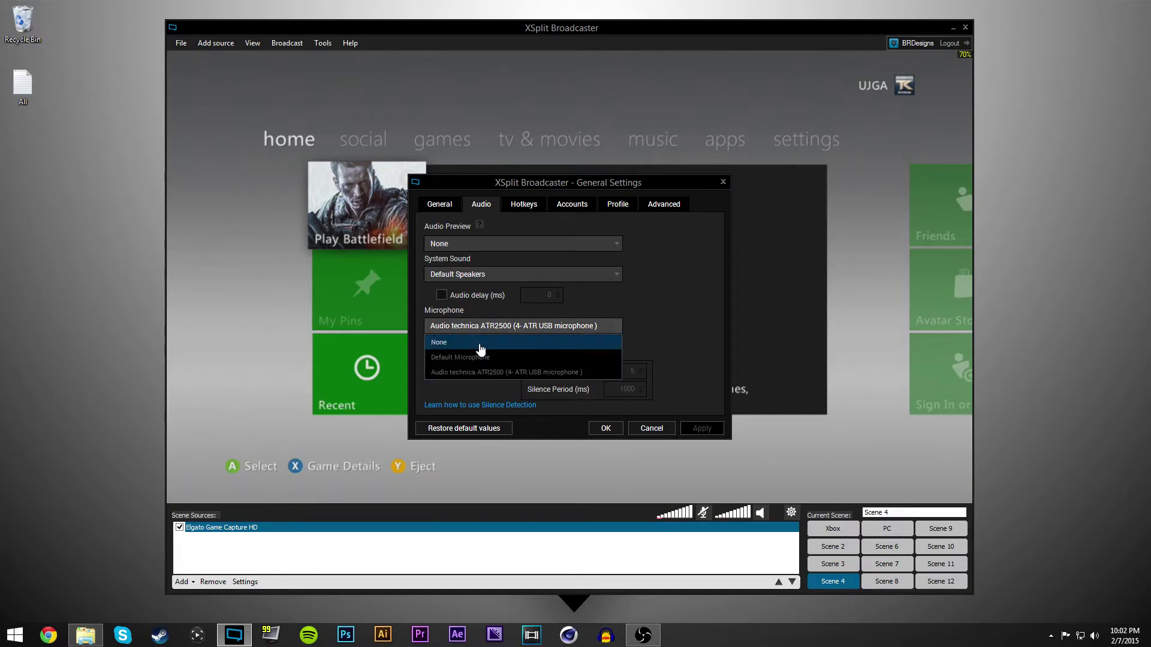
left_click(480, 373)
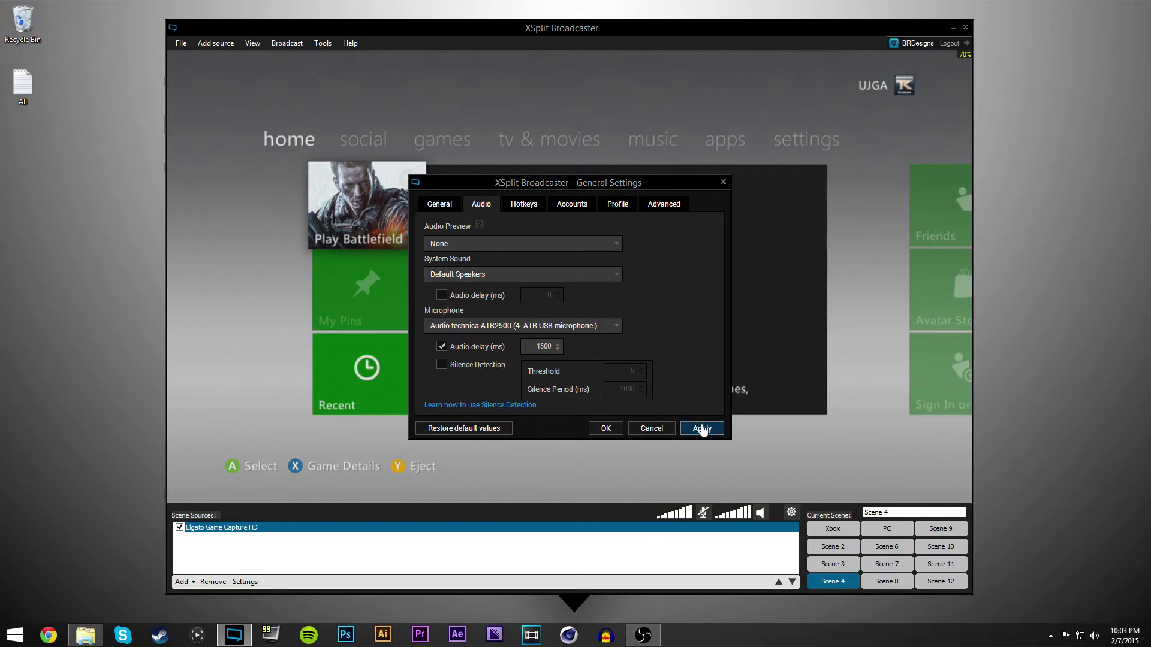
Apply the audio settings and add the Logitech HD Webcam C615 as a scene source.
left_click(607, 428)
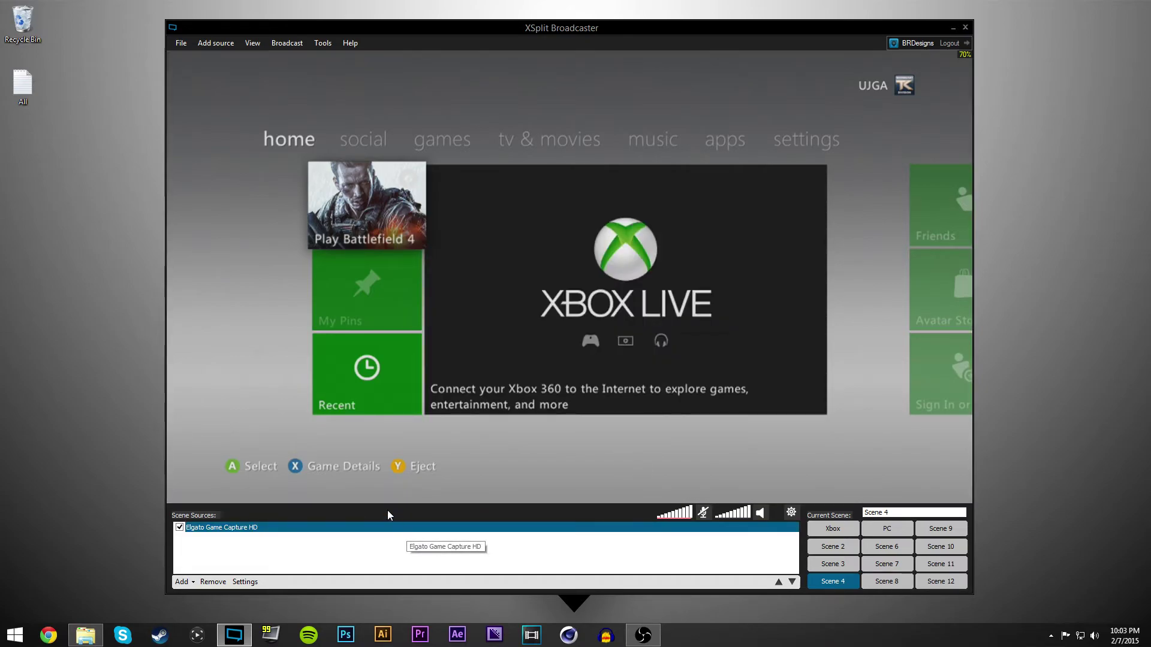
left_click(183, 581)
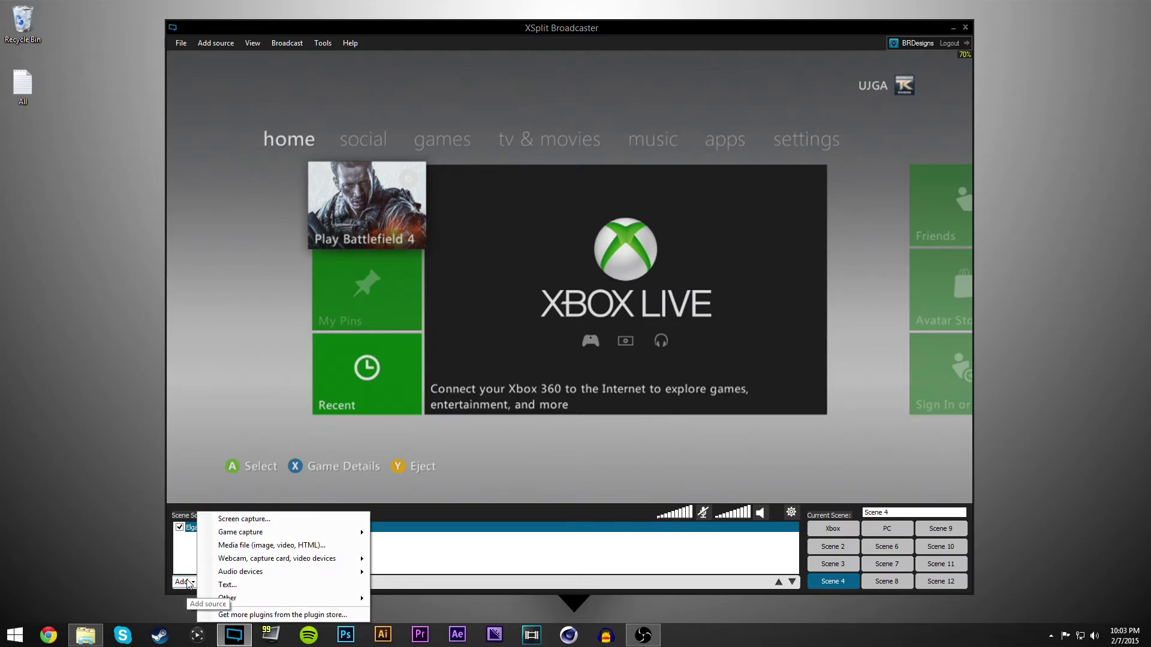
mouse_move(264, 558)
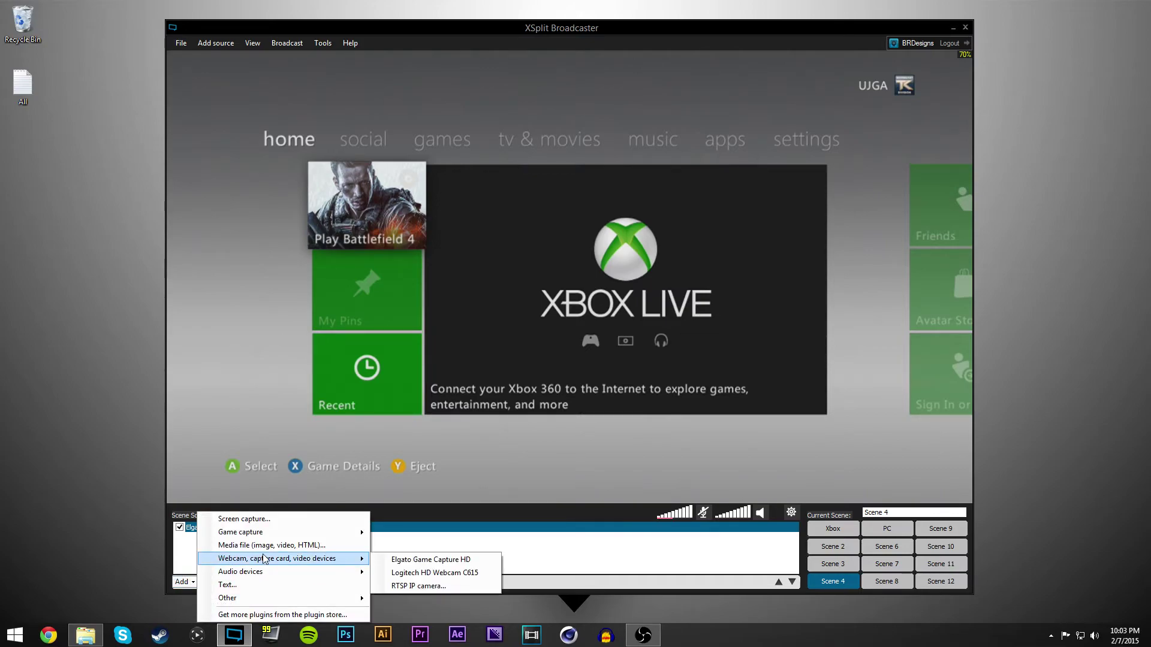
left_click(462, 575)
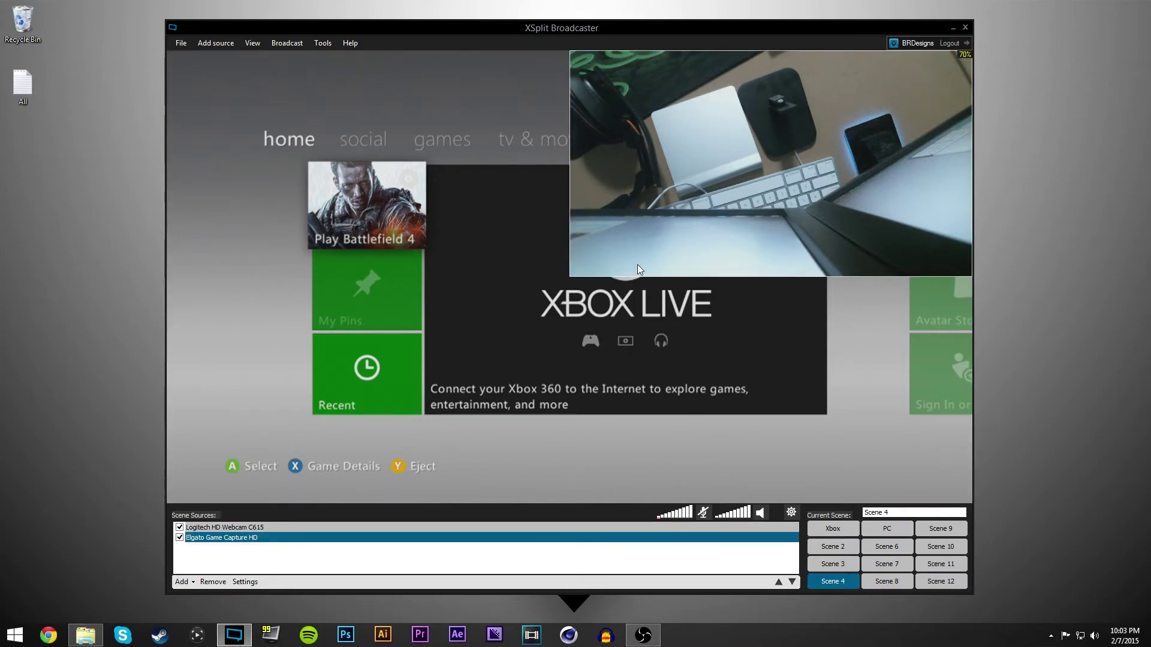
Shrink the webcam feed over the Xbox capture's right side and select its source row.
left_click(568, 275)
left_click_drag(569, 276, 708, 190)
left_click_drag(801, 183, 838, 330)
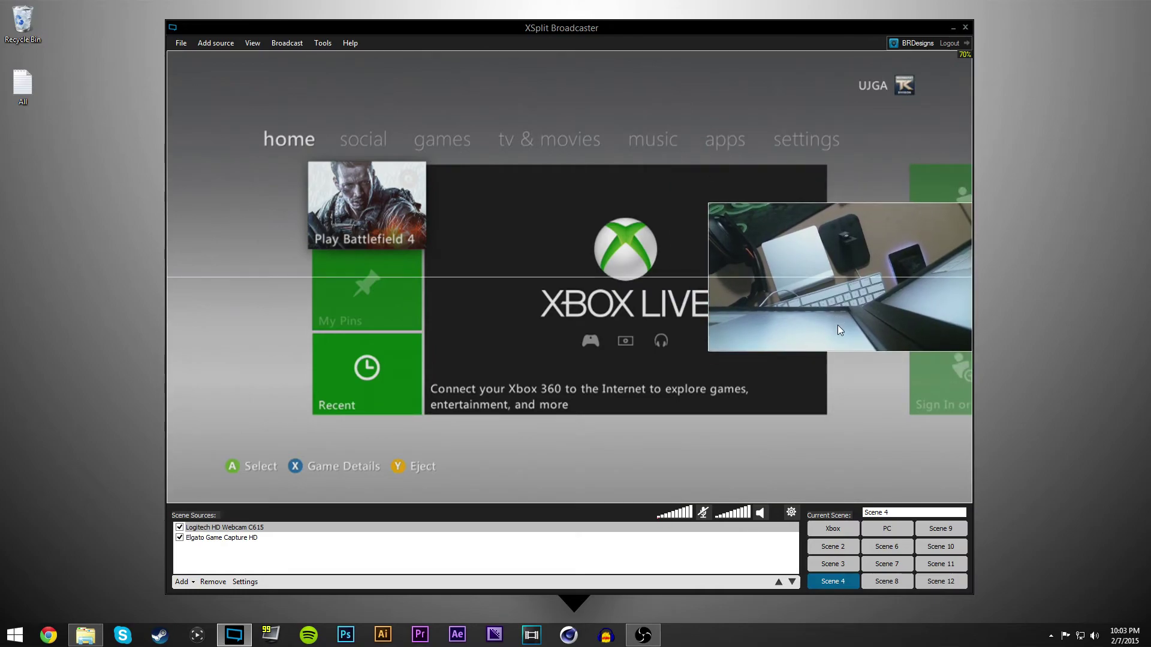
left_click(233, 528)
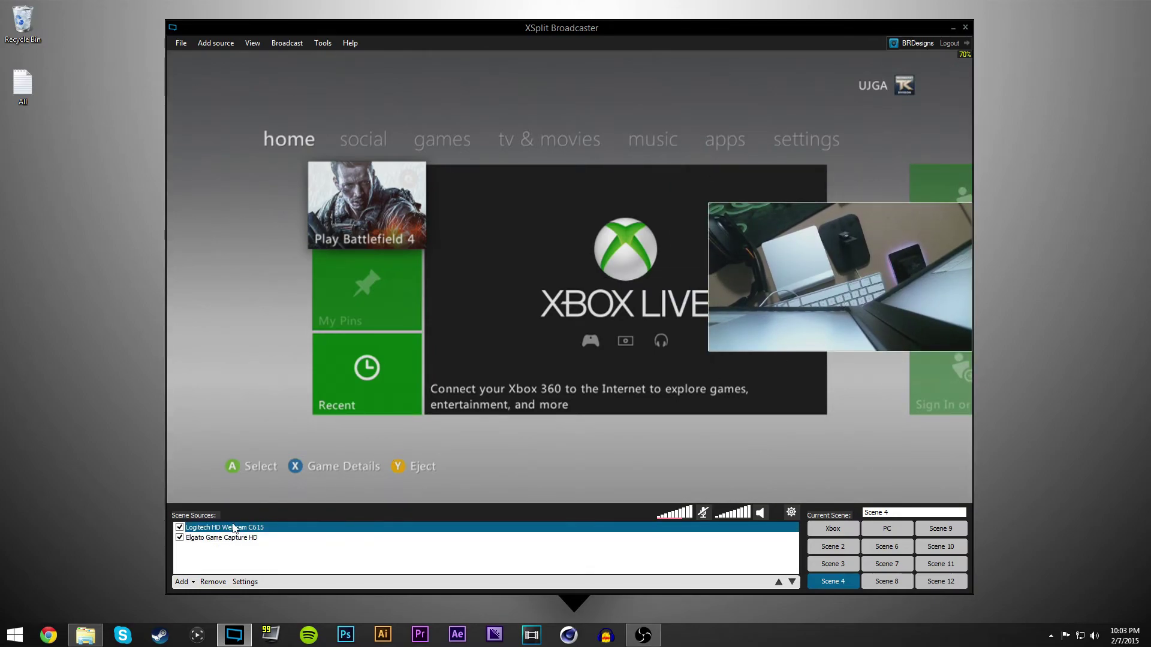
right_click(234, 527)
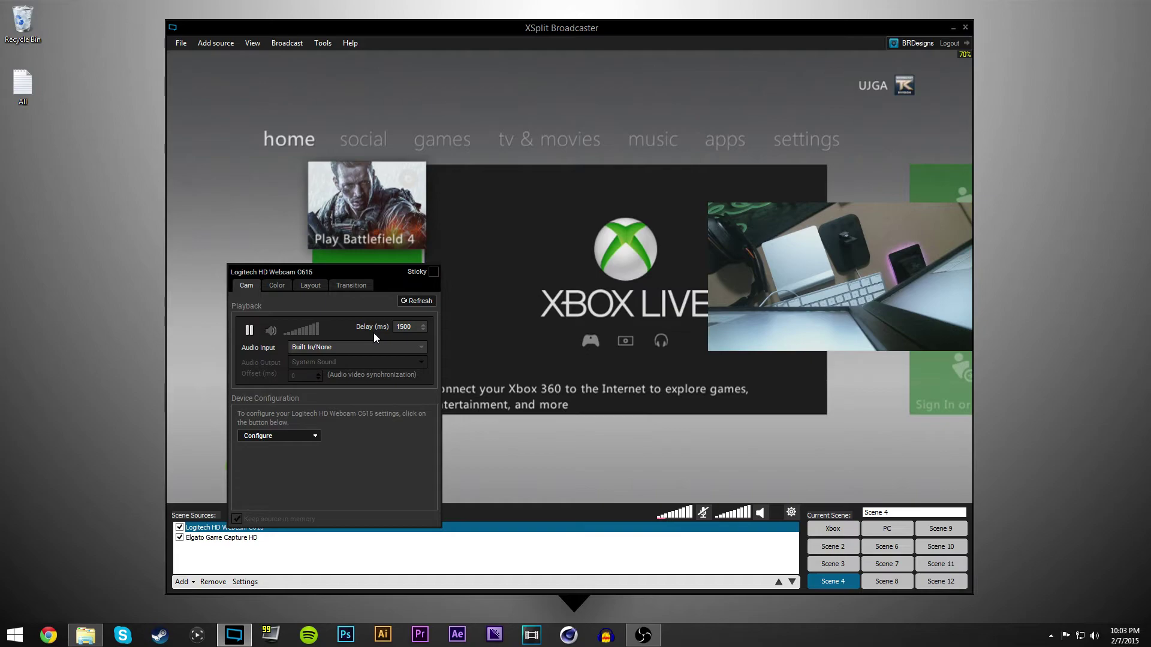
left_click(340, 353)
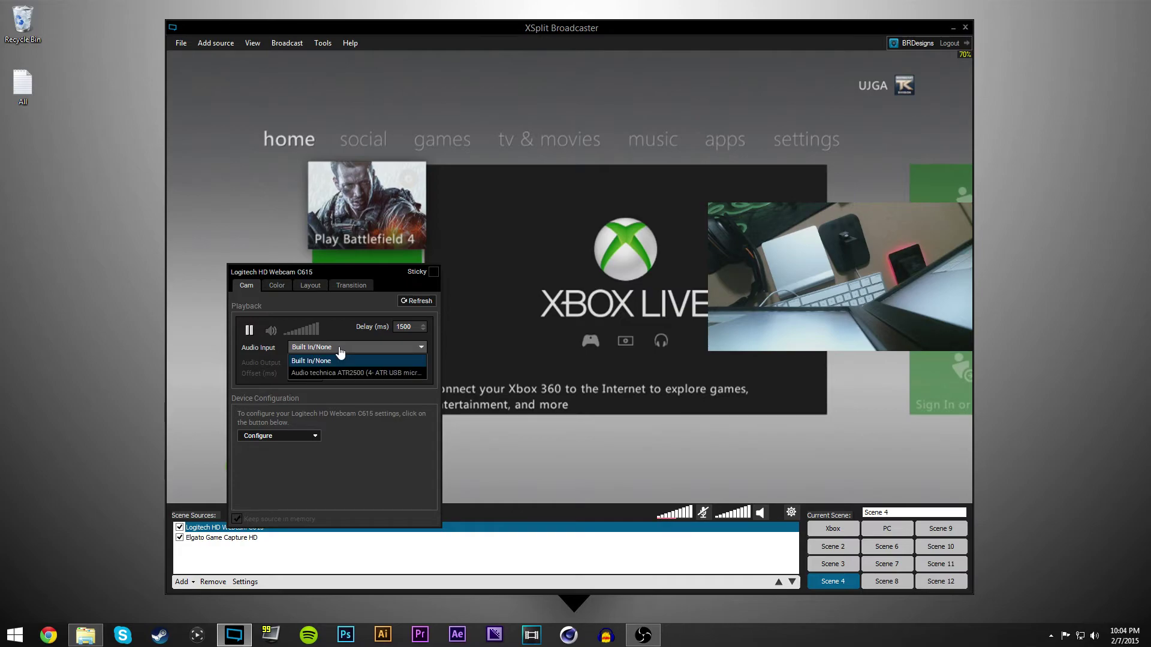
left_click(335, 359)
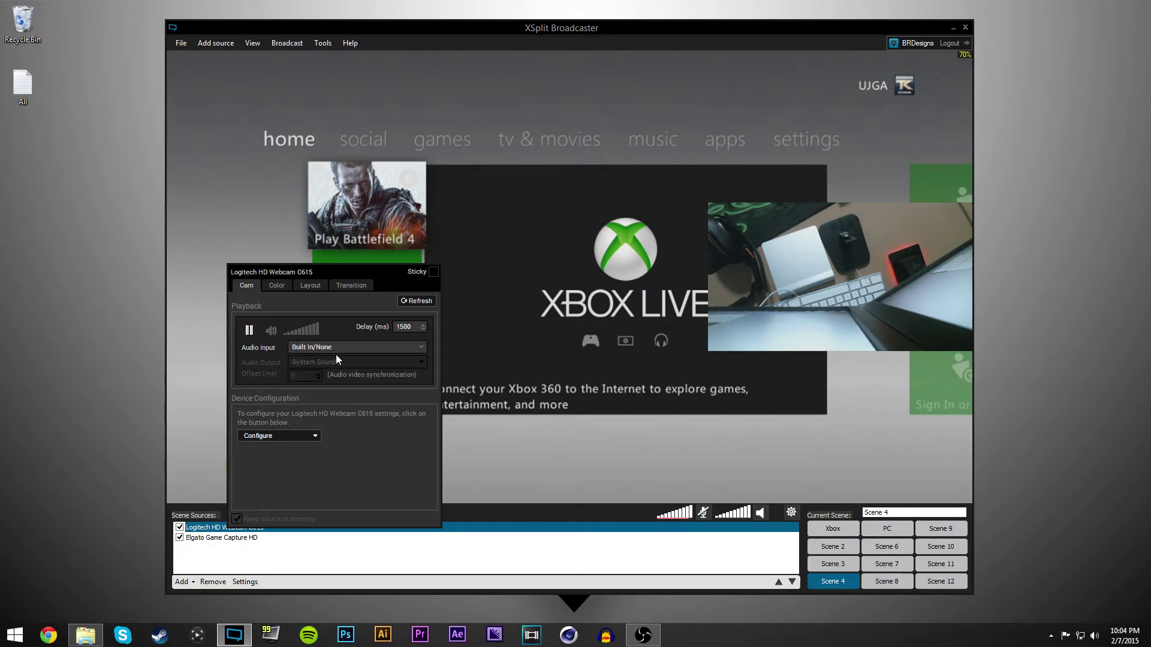
left_click(159, 566)
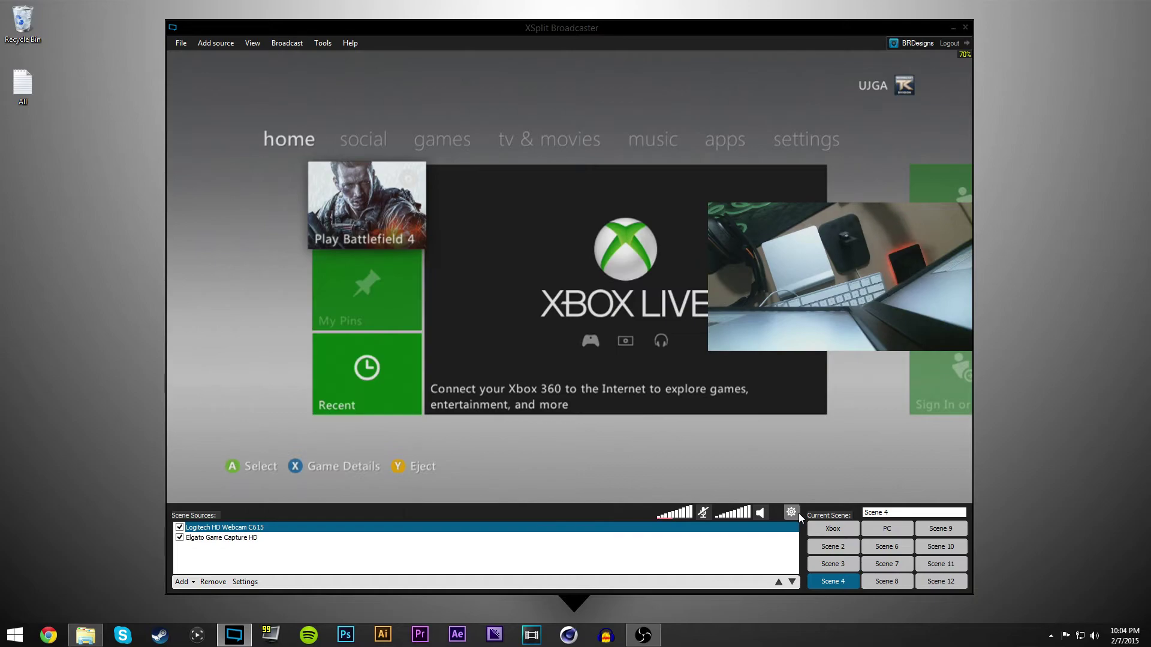
right_click(191, 531)
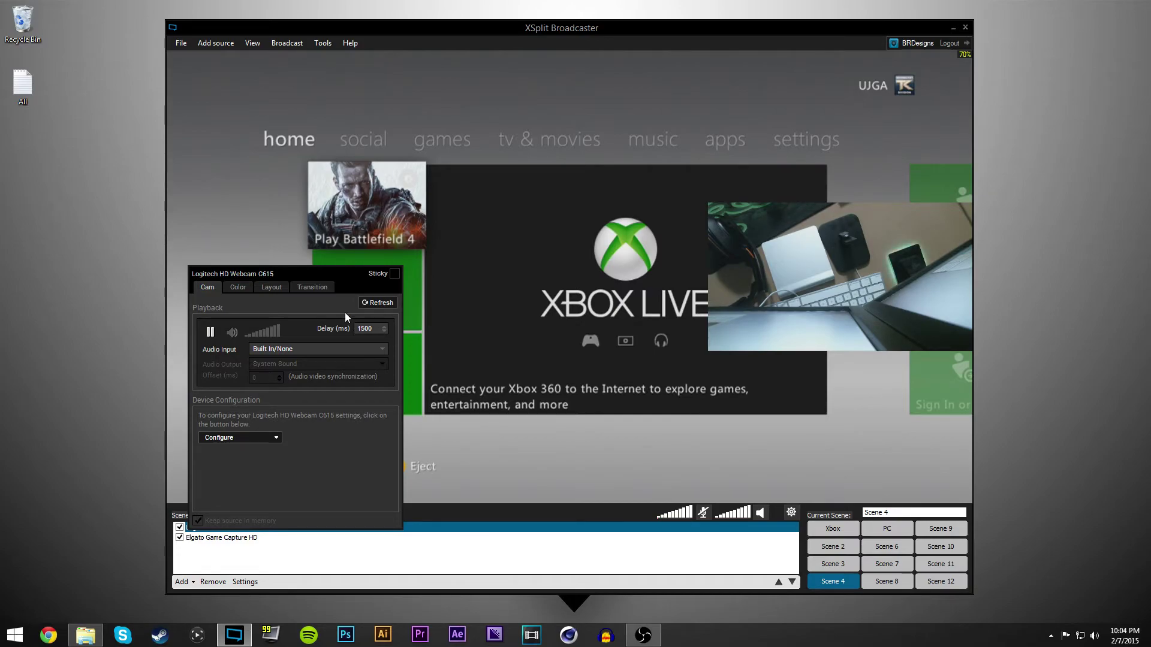
left_click(427, 318)
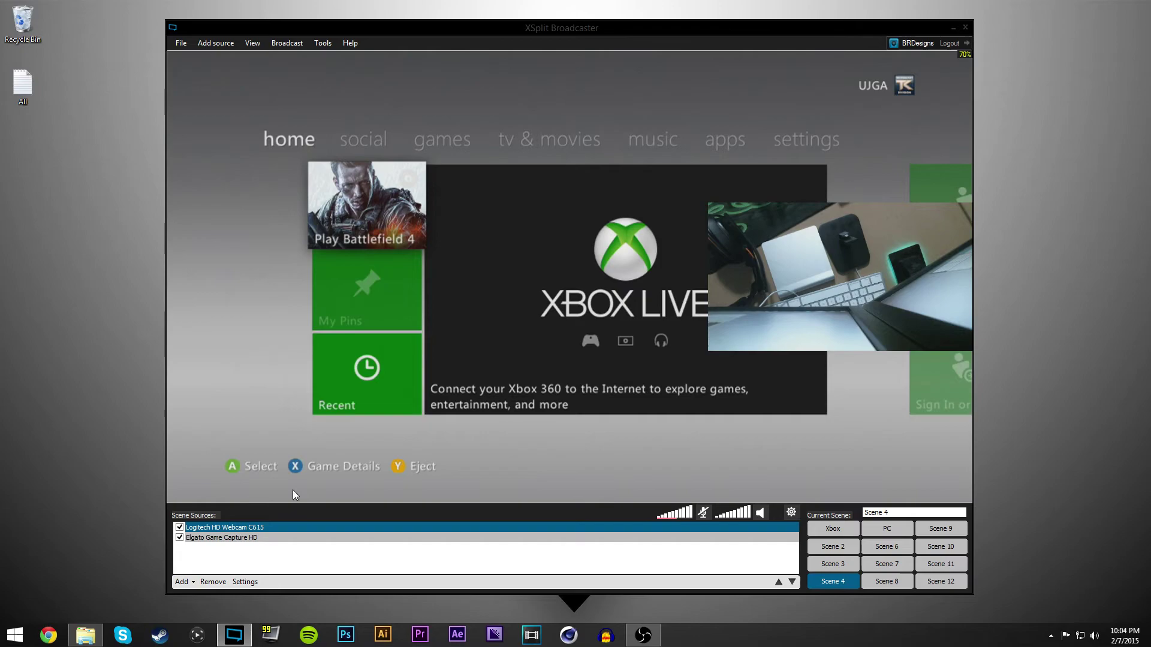
right_click(226, 530)
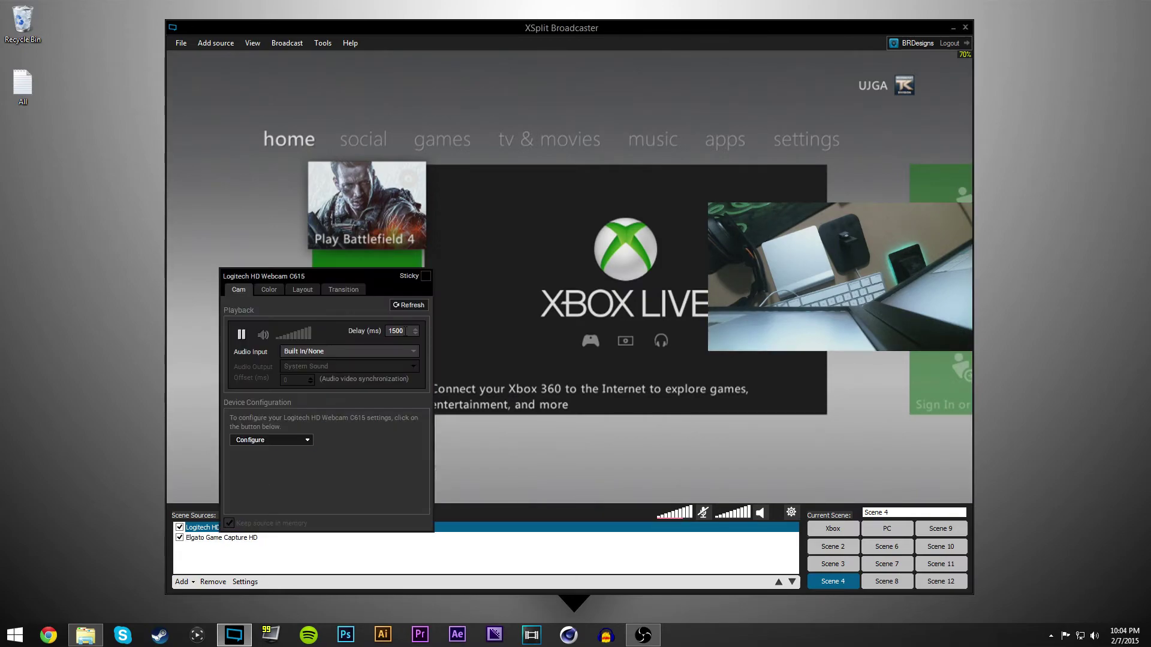
left_click(270, 290)
left_click(302, 290)
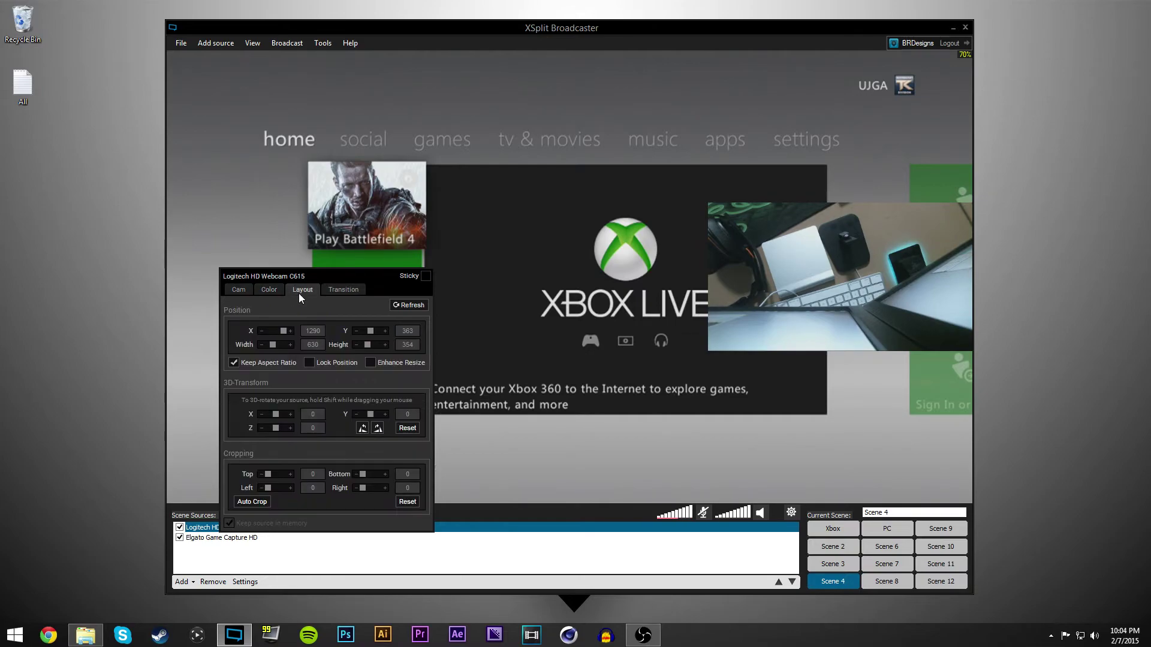
left_click(343, 290)
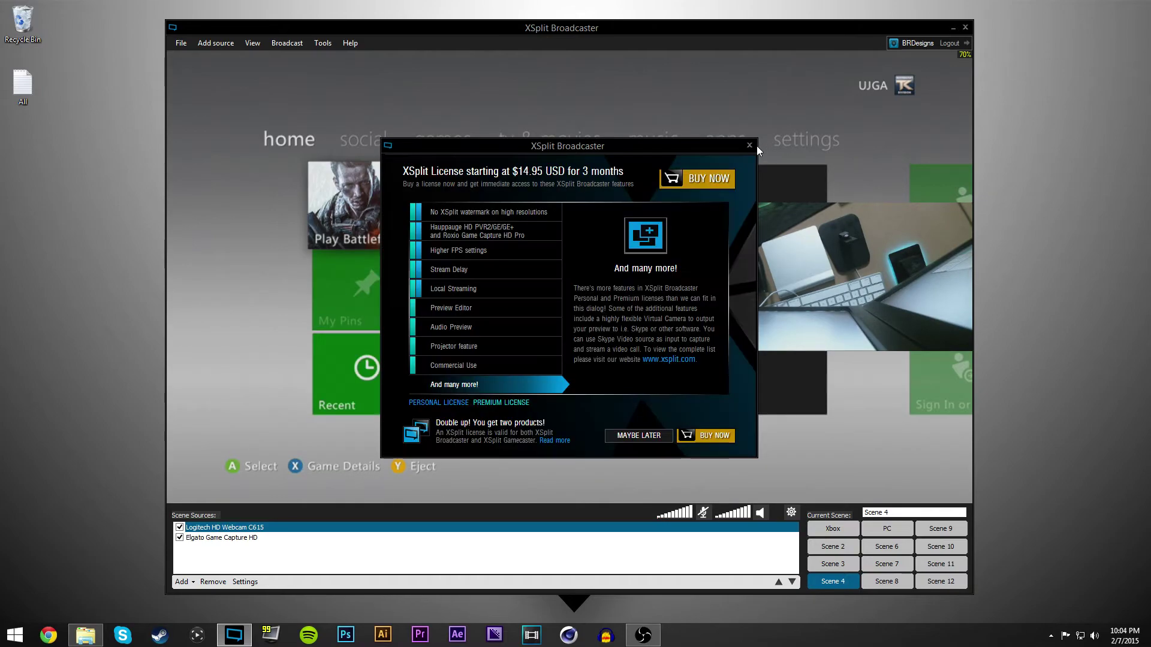
left_click(755, 146)
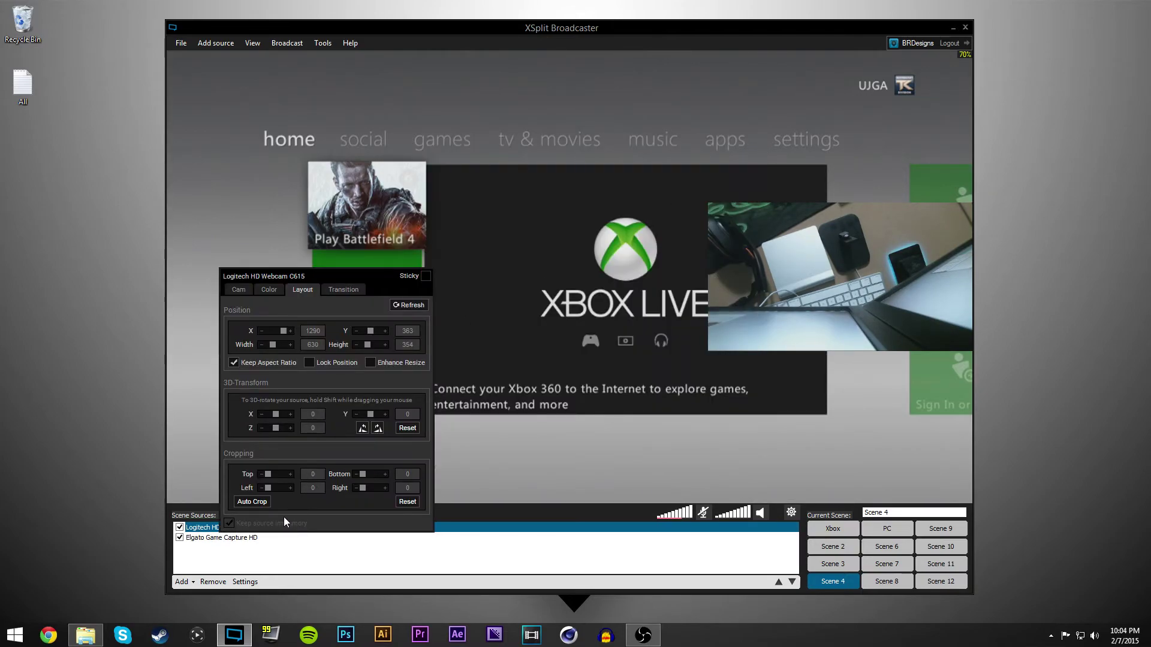
left_click(246, 291)
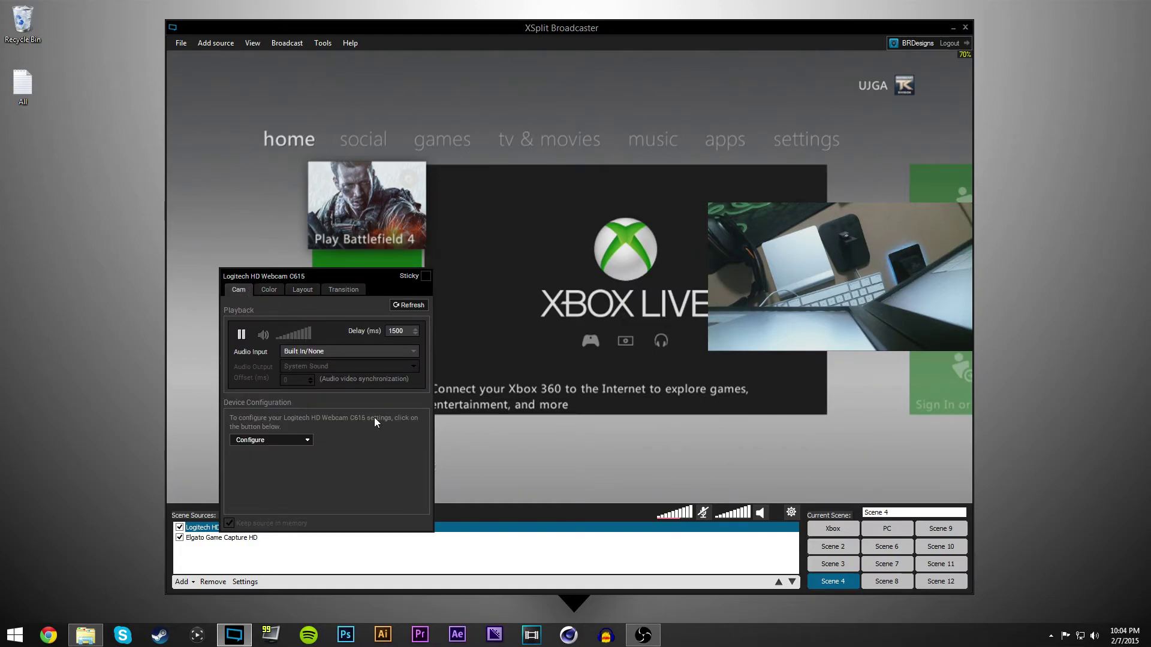
left_click(352, 560)
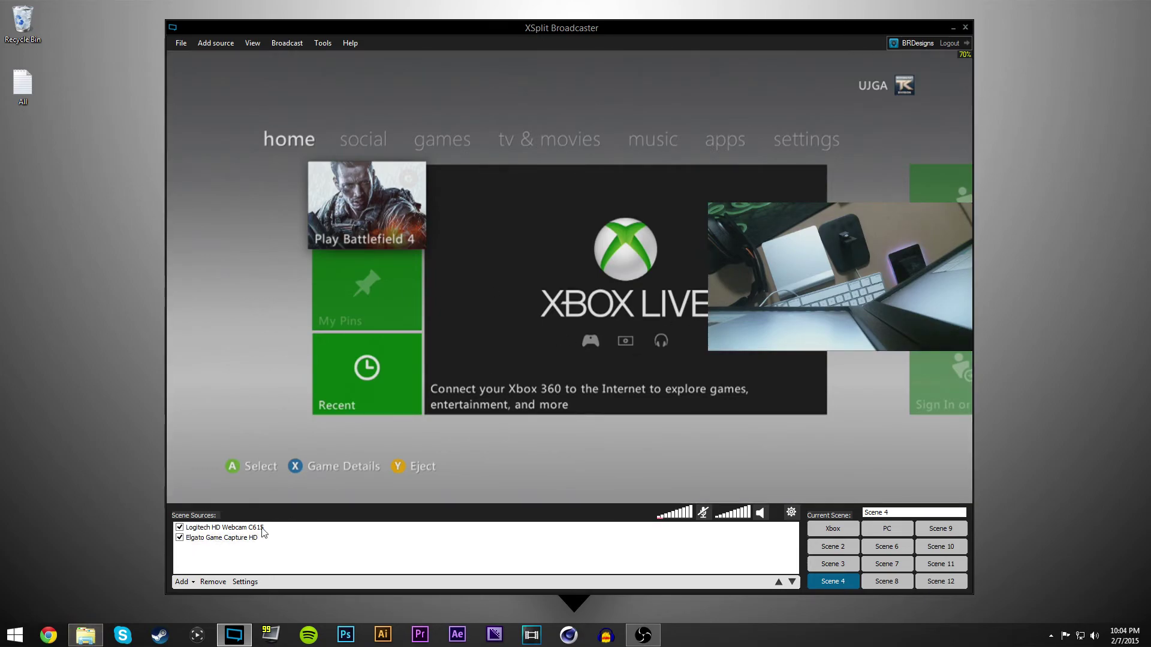
right_click(85, 635)
Drag Overlay.png from the Blake Riding 4TB (E:) drive into XSplit's Scene Sources.
left_click(67, 579)
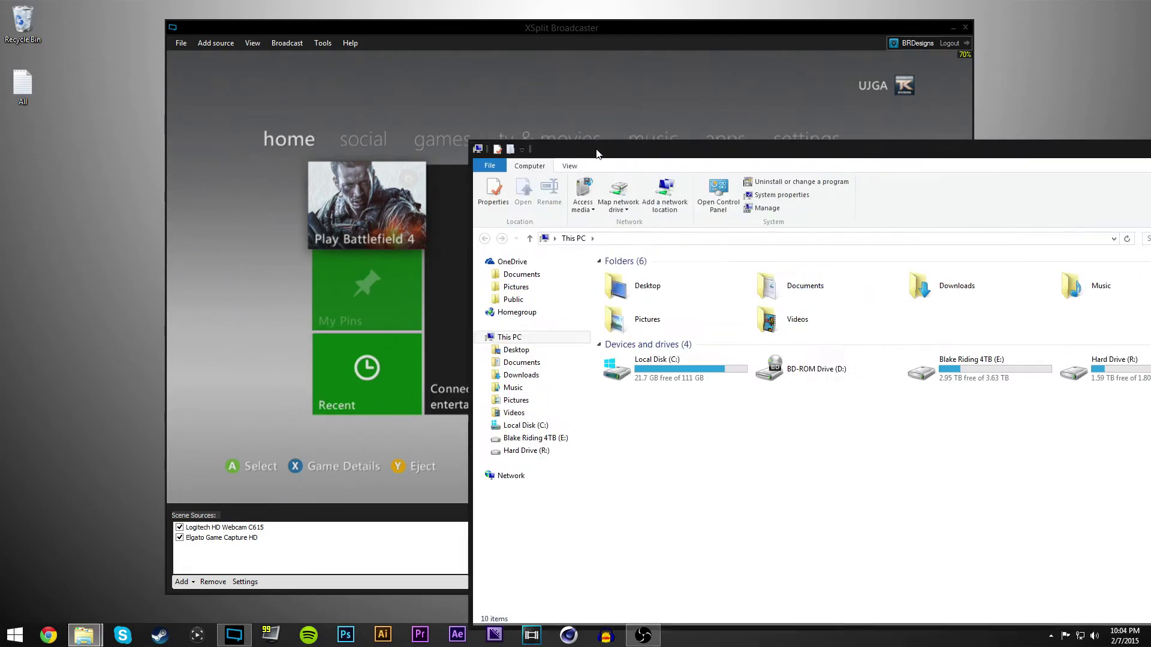
left_click_drag(611, 158, 265, 63)
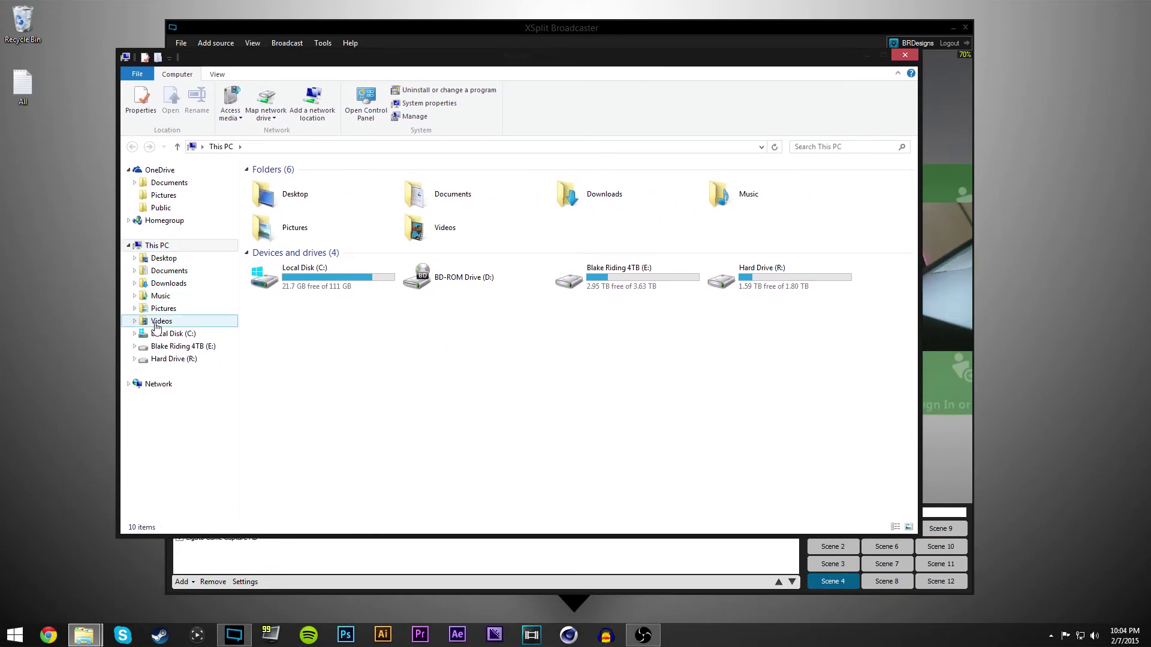
left_click(183, 346)
left_click_drag(393, 64, 835, 76)
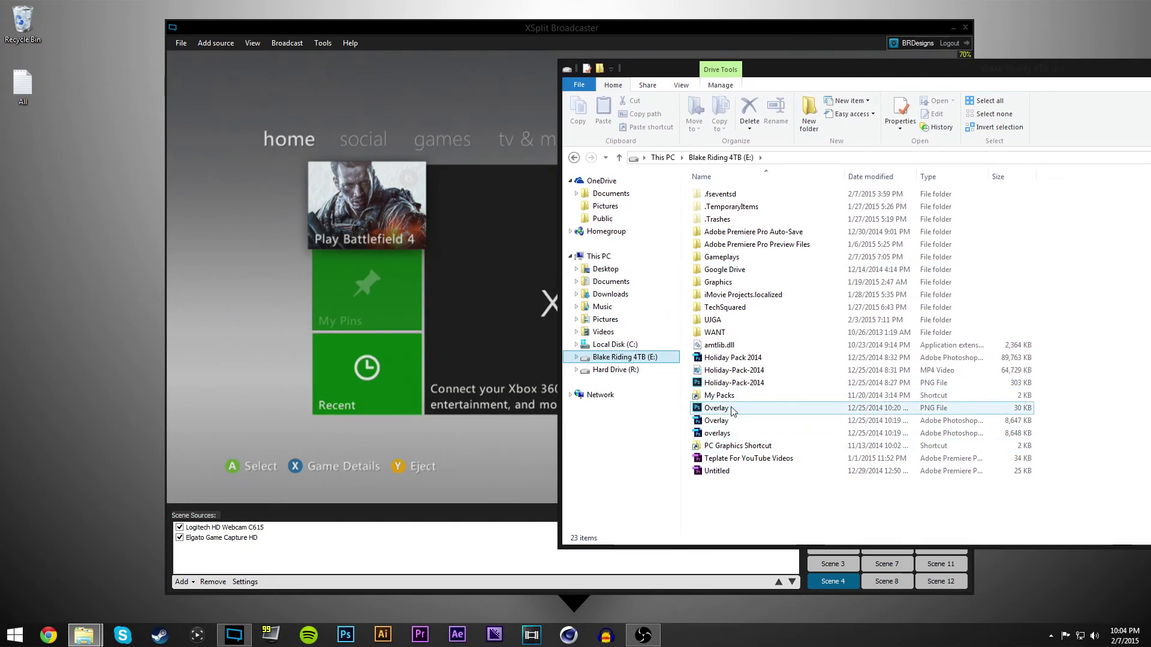
left_click(737, 407)
left_click_drag(738, 405, 282, 540)
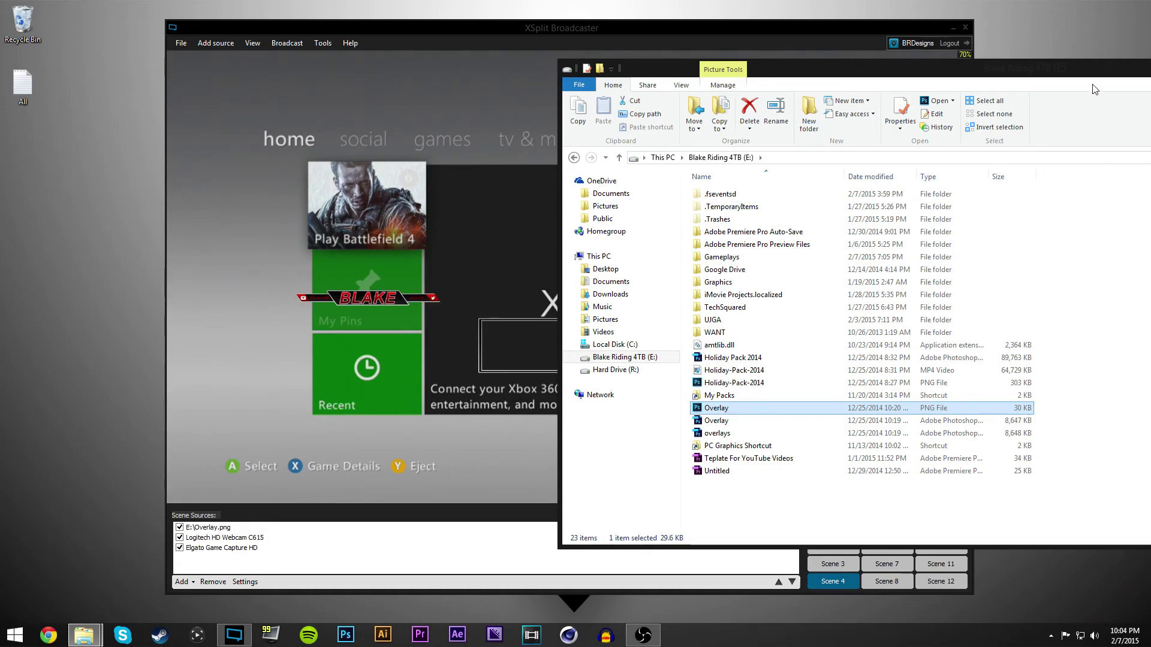
left_click(455, 287)
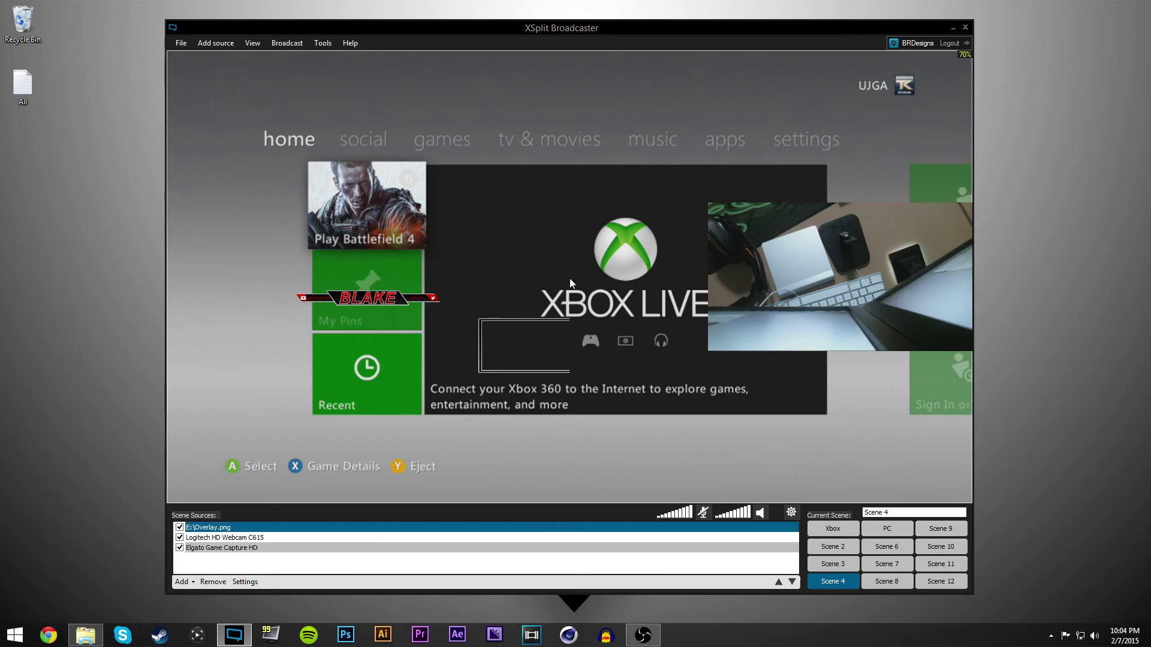
Stretch the BLAKE overlay to cover the whole scene.
left_click_drag(569, 279, 970, 52)
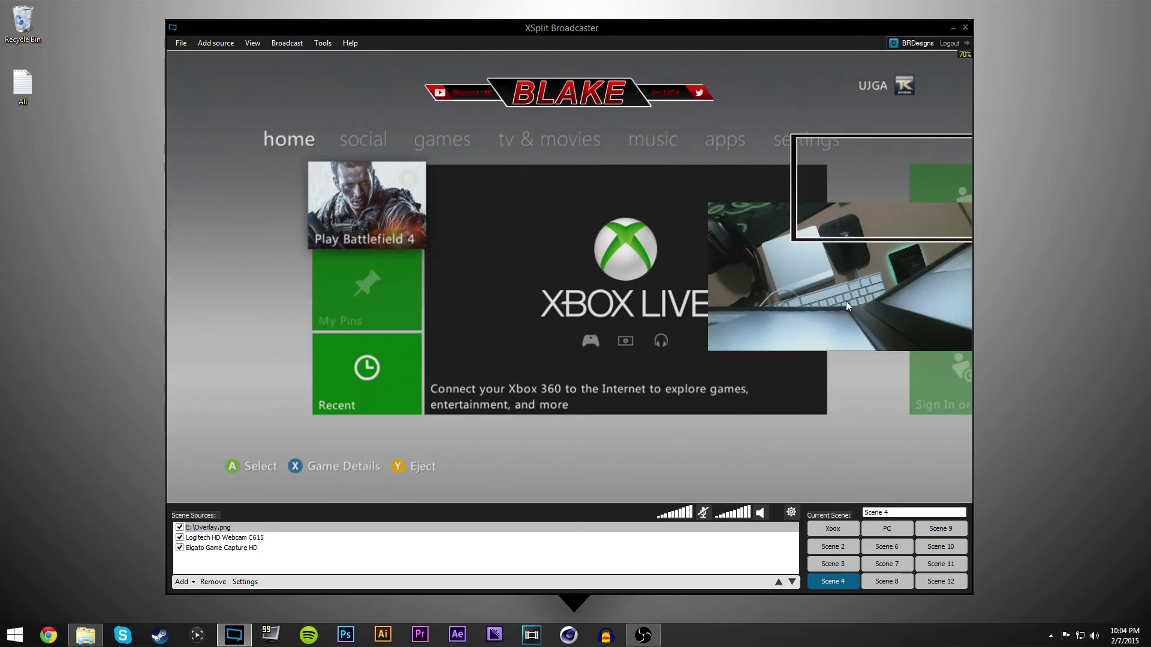
left_click(225, 538)
left_click(695, 322)
right_click(207, 528)
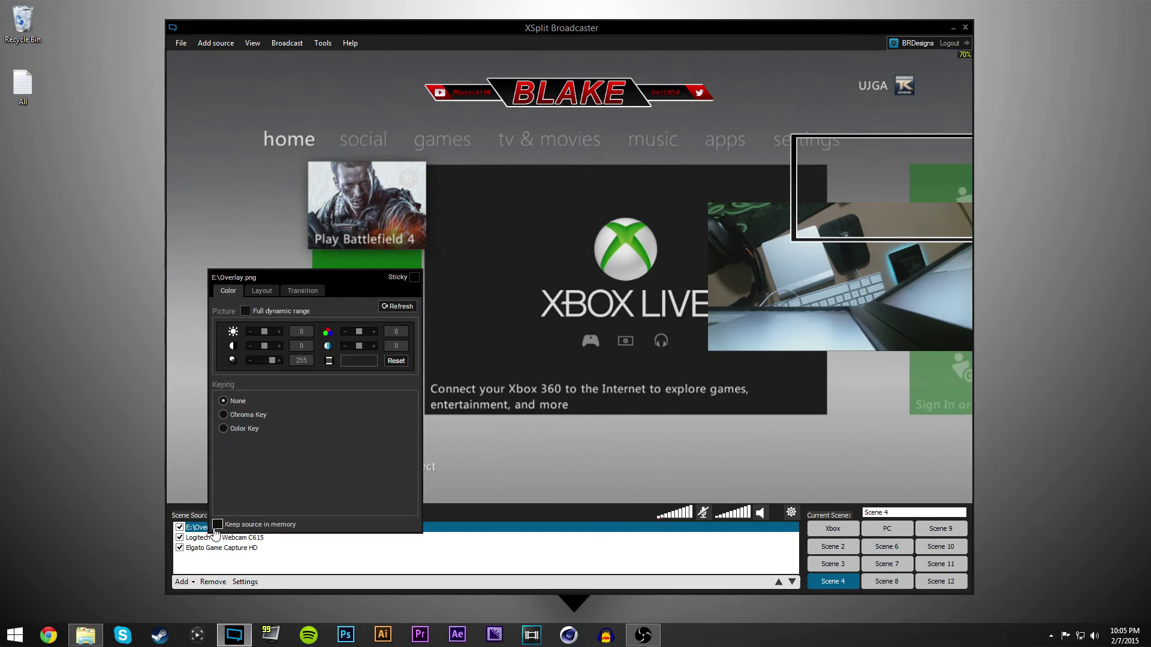
left_click(198, 528)
Shrink the webcam into the overlay's top-right frame and layer it beneath Overlay.png.
left_click_drag(199, 528, 198, 537)
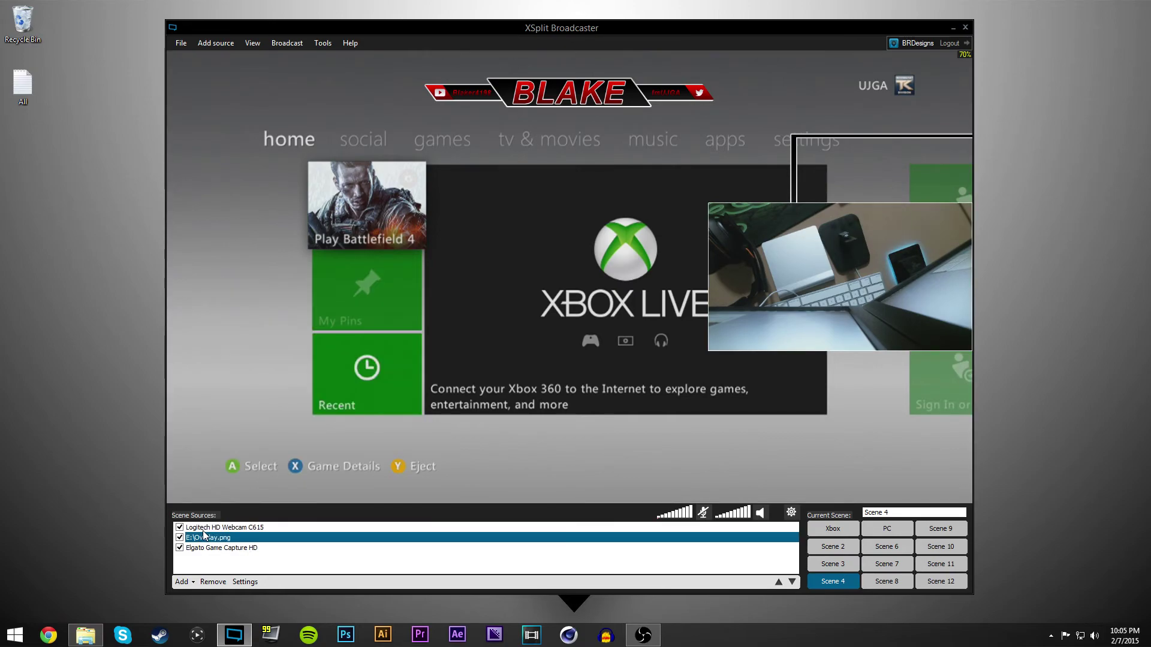
left_click_drag(777, 294, 786, 238)
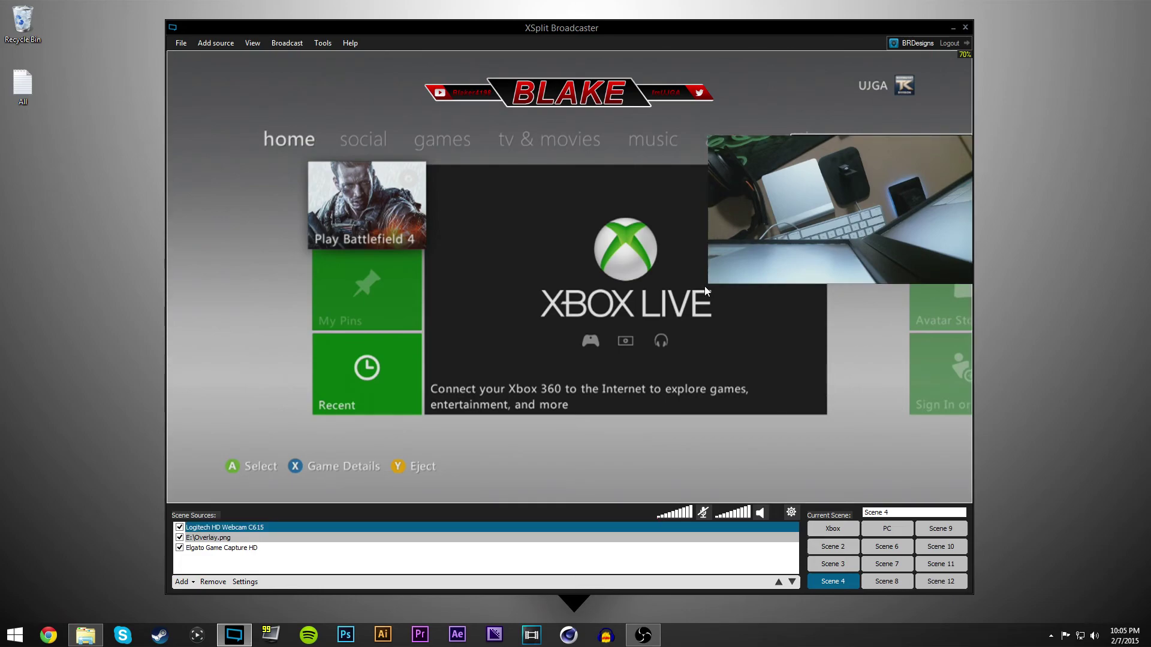
left_click_drag(707, 283, 791, 240)
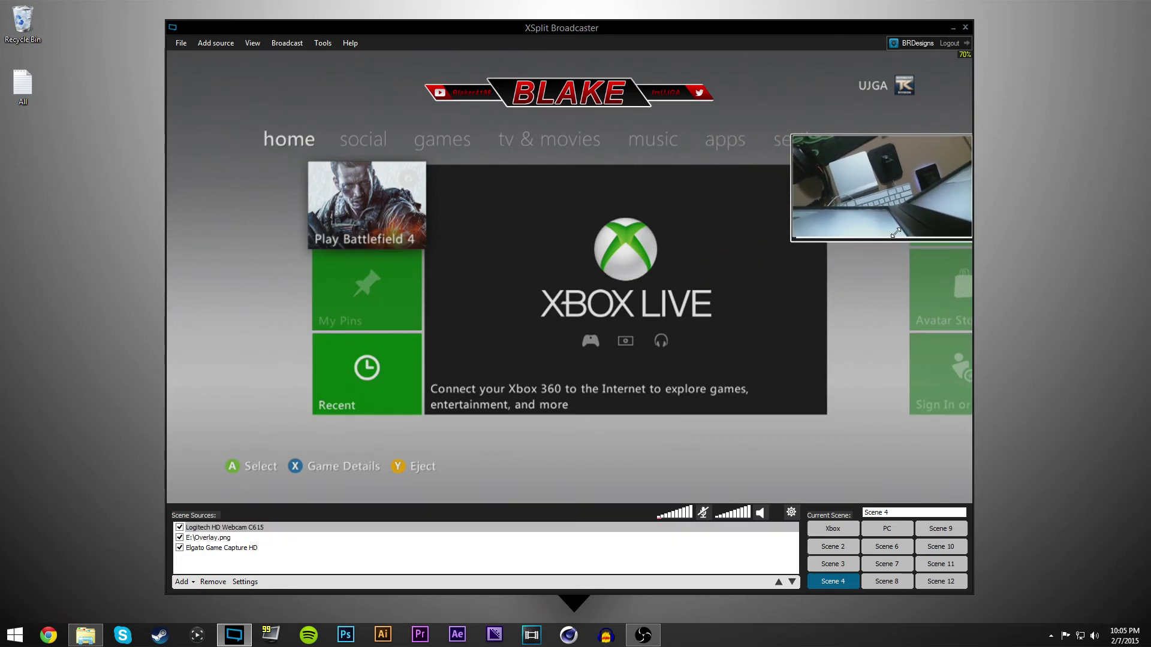
left_click(258, 528)
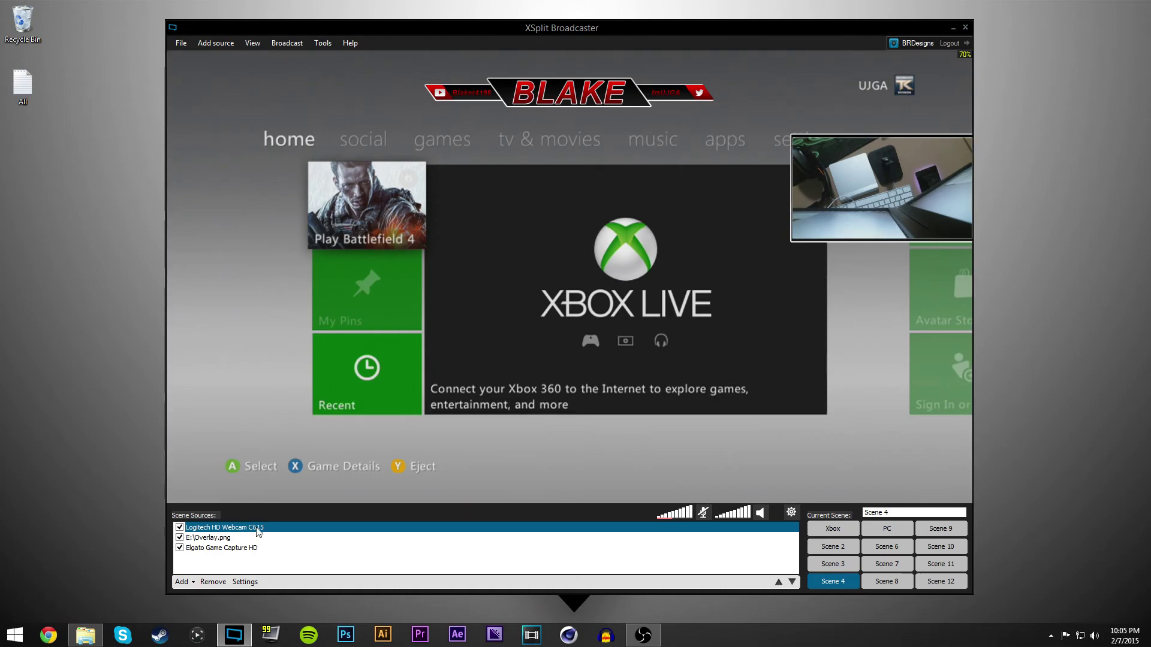
left_click_drag(258, 530, 258, 541)
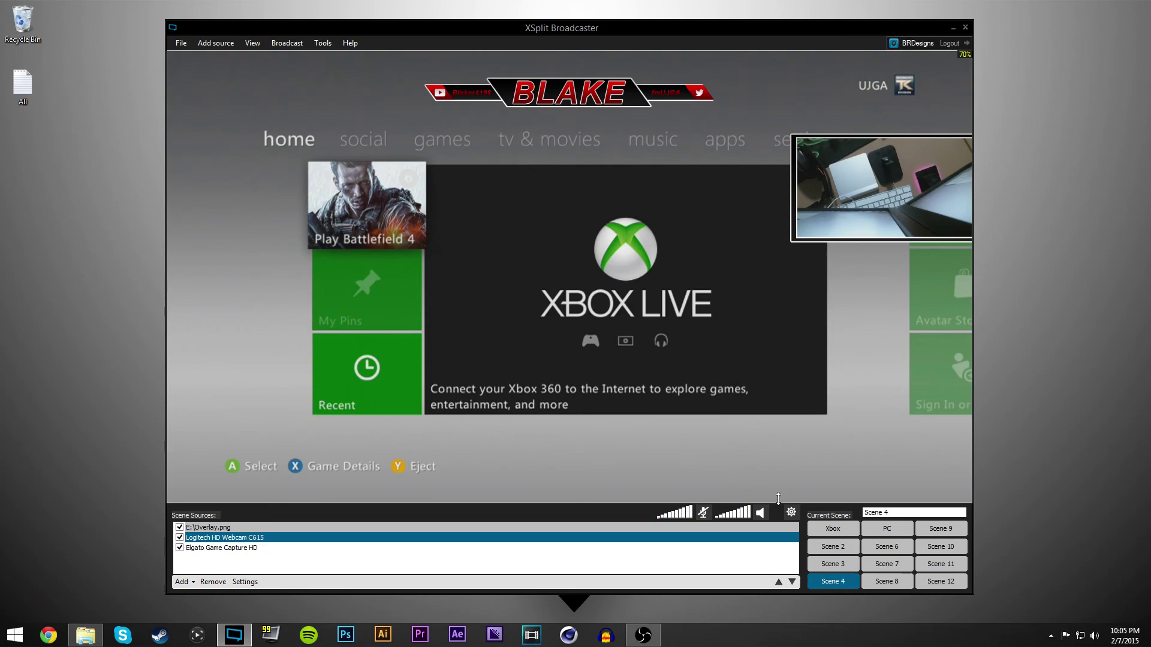
mouse_move(838, 530)
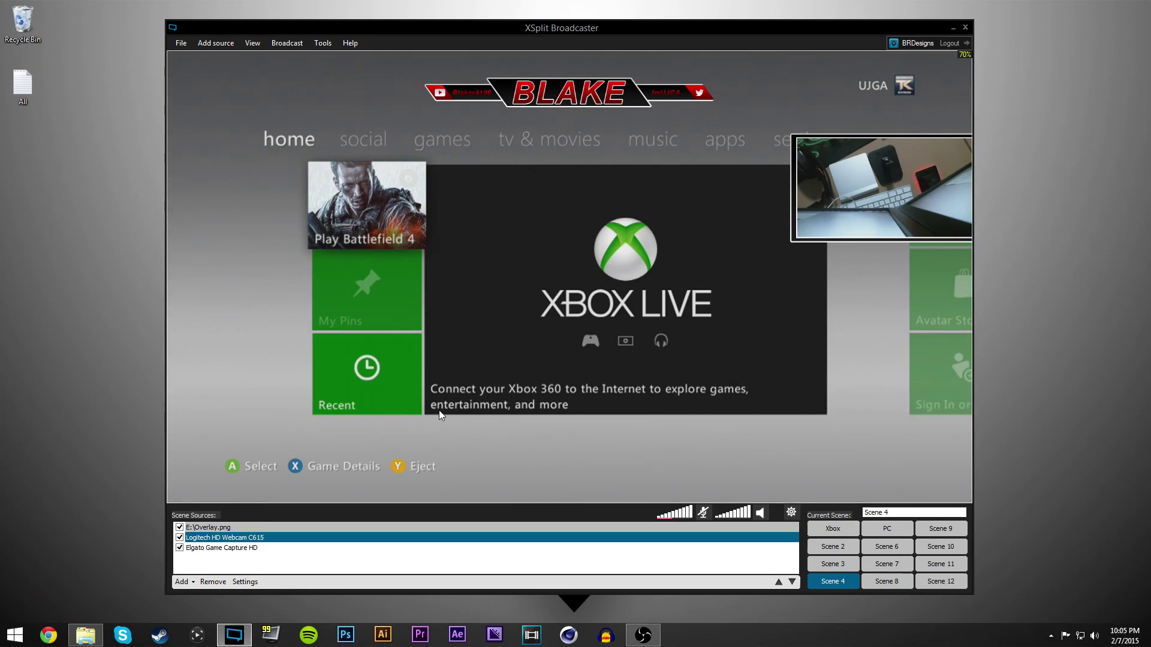